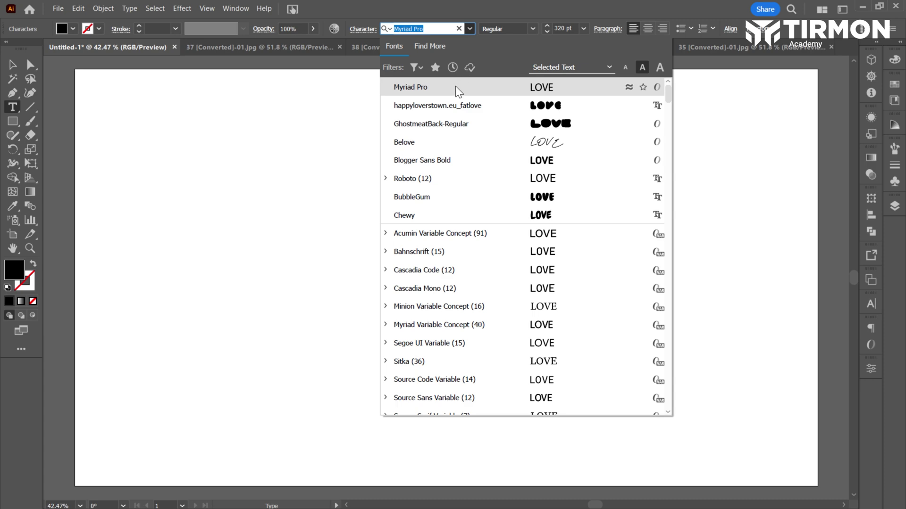
# - Preview the finished inflated, patterned LOVE artwork, then return to the blank Untitled-1 artboard
pyautogui.click(423, 106)
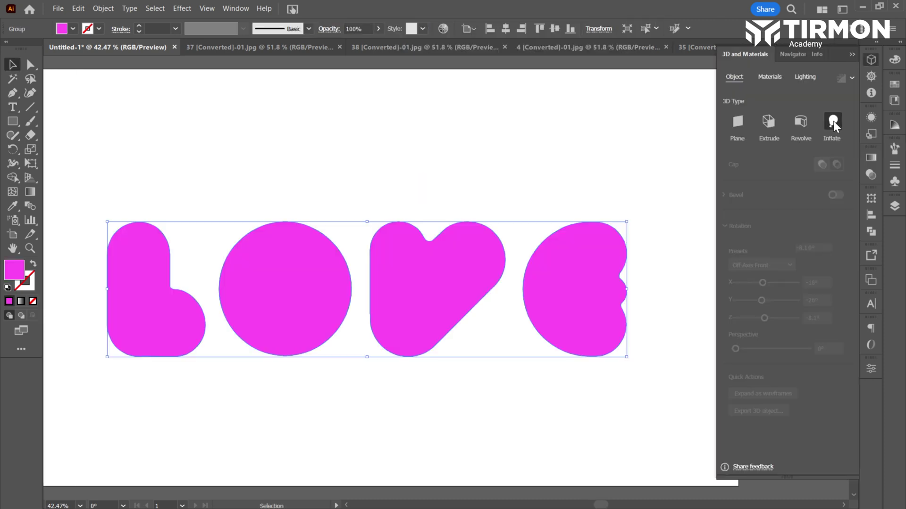
pyautogui.click(833, 121)
pyautogui.moveTo(599, 259); pyautogui.dragTo(168, 349)
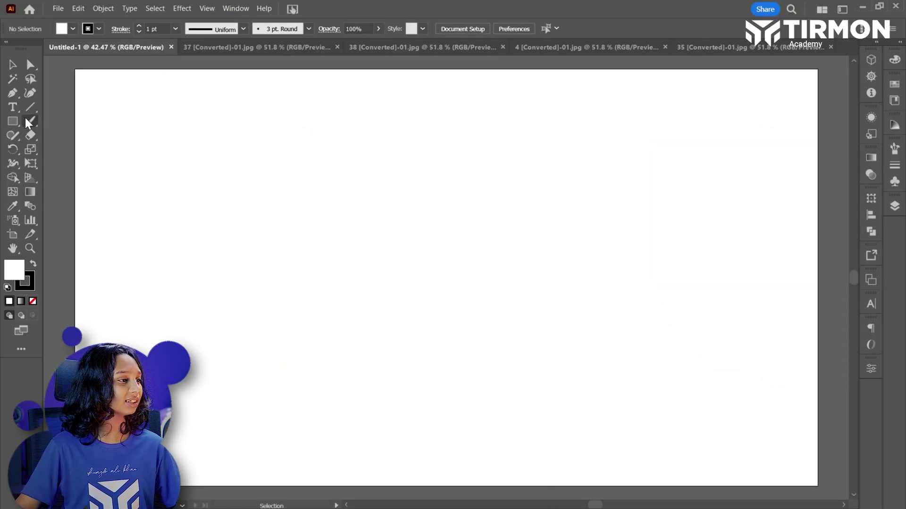
# - Type 'love' mid-artboard at 320 pt in the happyloverstown.eu_fatlove font
pyautogui.click(18, 106)
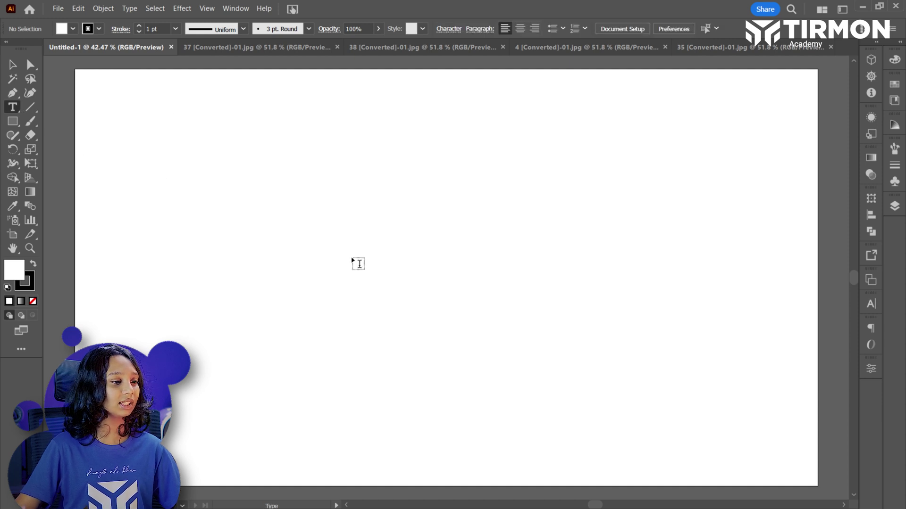
pyautogui.click(385, 242)
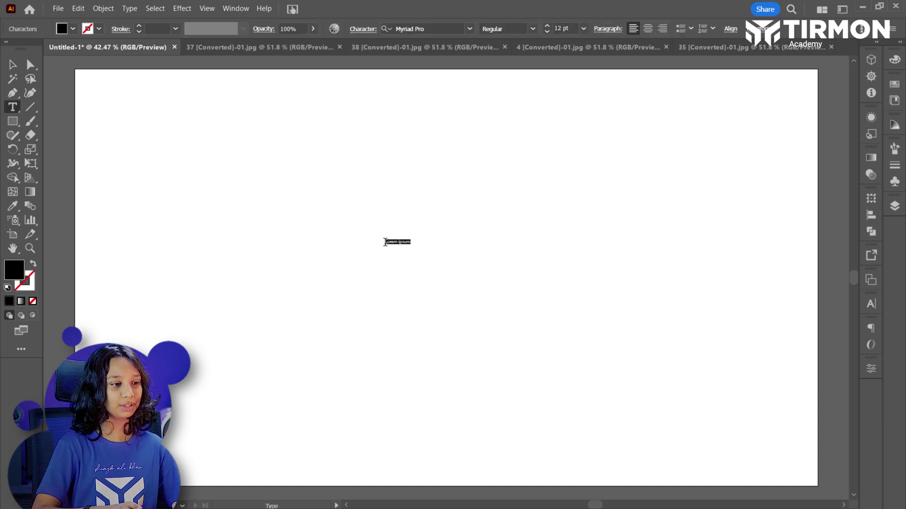
pyautogui.write('love')
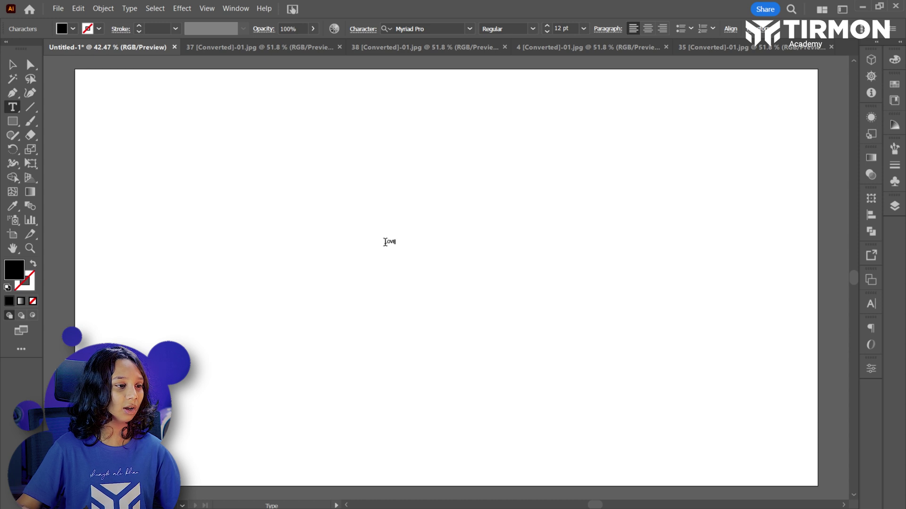
pyautogui.click(547, 25)
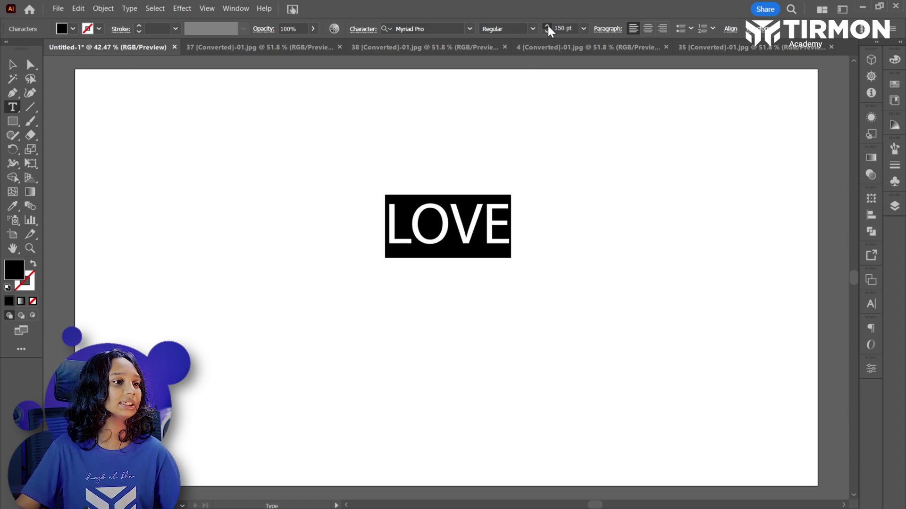
pyautogui.click(468, 29)
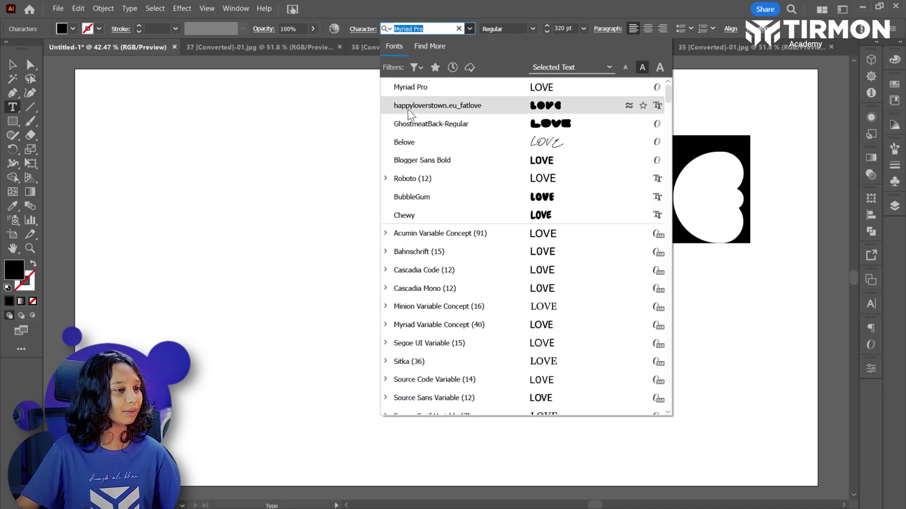
pyautogui.click(425, 107)
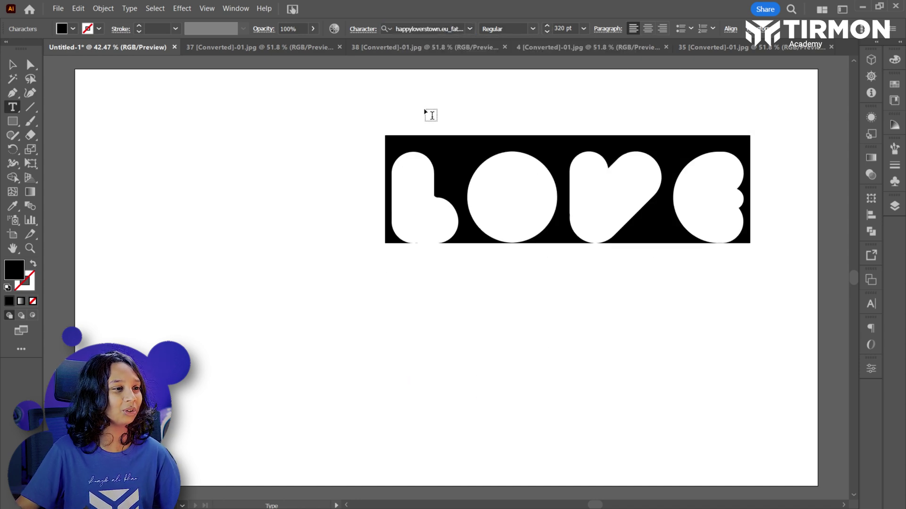
pyautogui.click(13, 65)
# - Enlarge LOVE, centre it horizontally and vertically on the artboard, and create outlines
pyautogui.moveTo(506, 197); pyautogui.dragTo(385, 291)
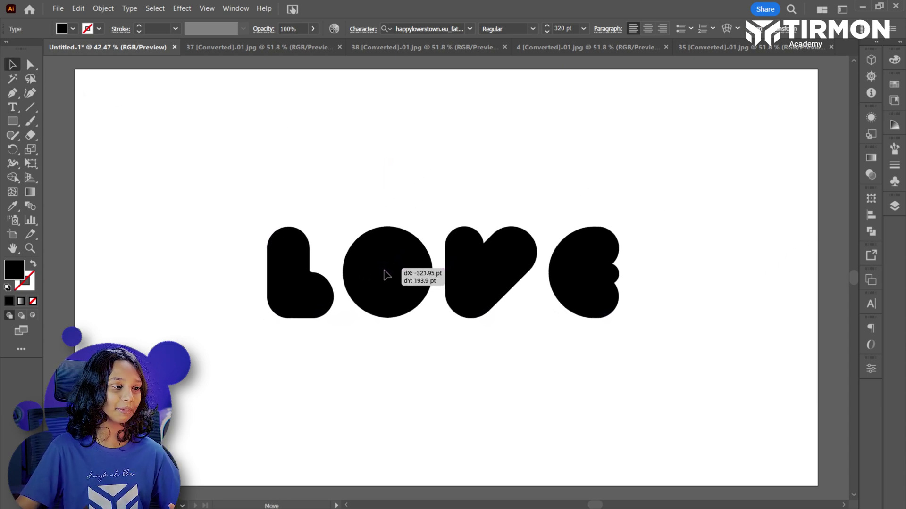
pyautogui.moveTo(385, 291); pyautogui.dragTo(383, 275)
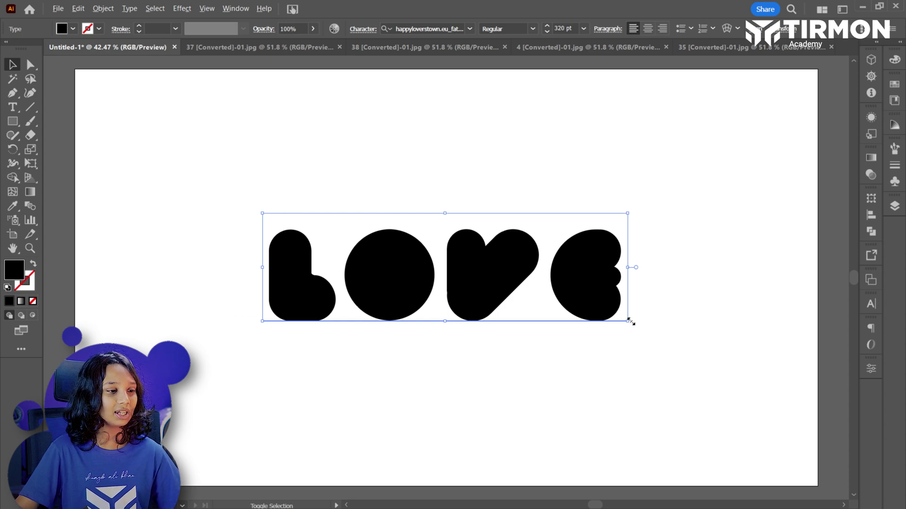
pyautogui.moveTo(629, 321)
pyautogui.mouseDown()
pyautogui.moveTo(722, 360)
pyautogui.moveTo(706, 330)
pyautogui.mouseUp()
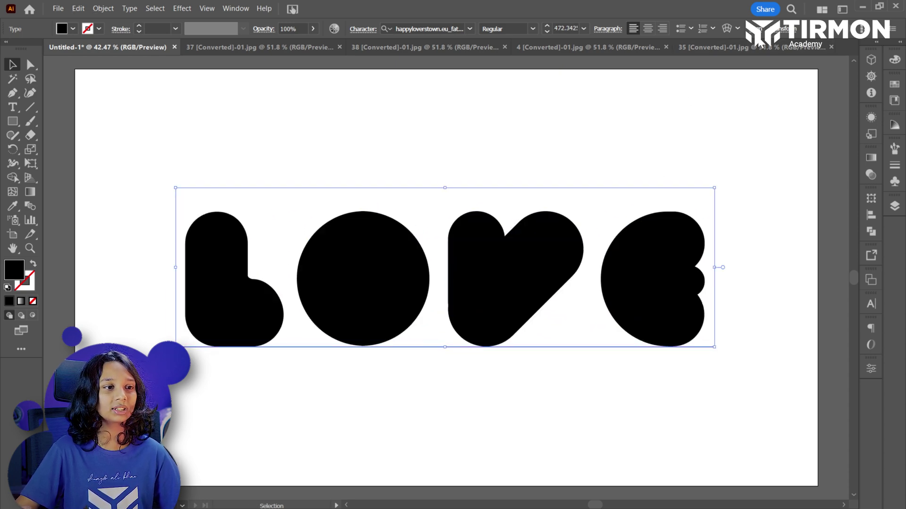
pyautogui.click(759, 31)
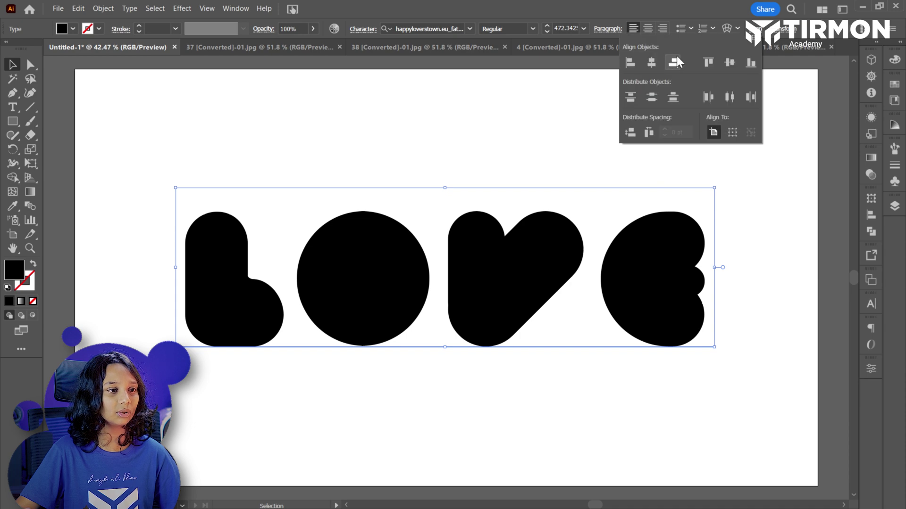
pyautogui.click(650, 62)
pyautogui.click(731, 63)
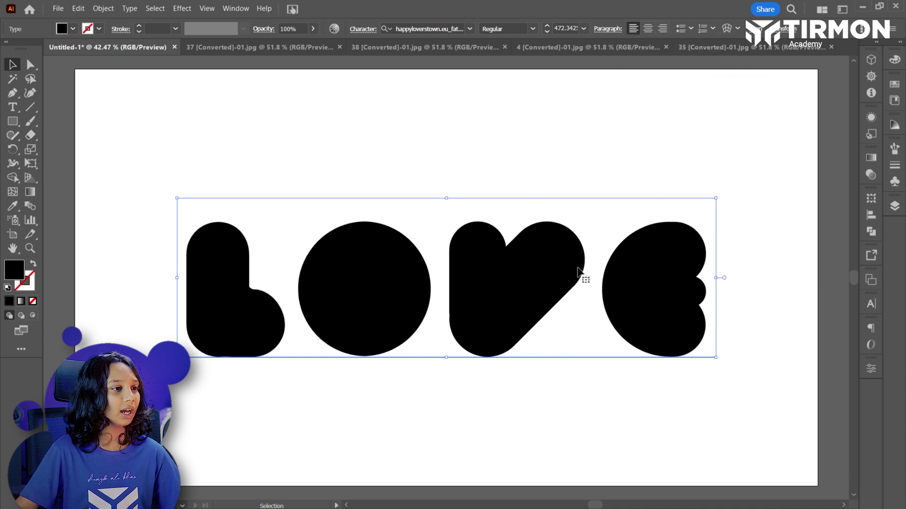
pyautogui.rightClick(550, 268)
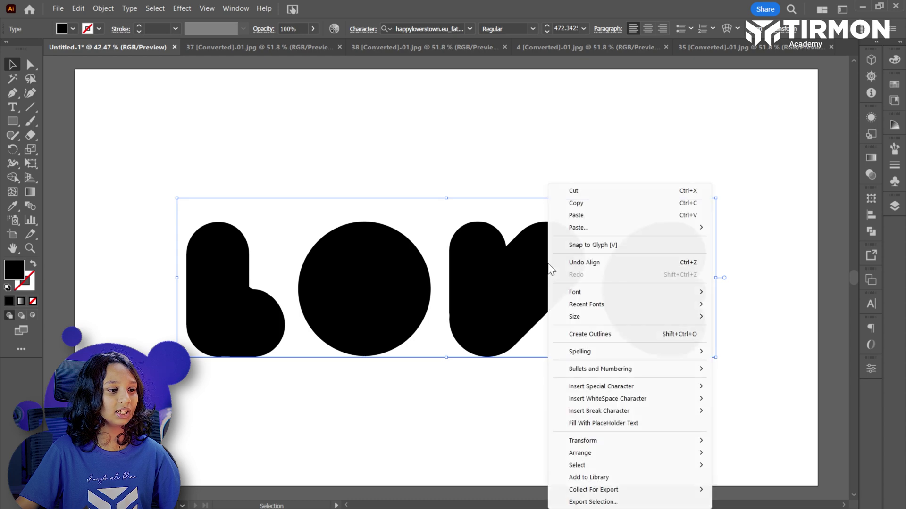
pyautogui.click(589, 335)
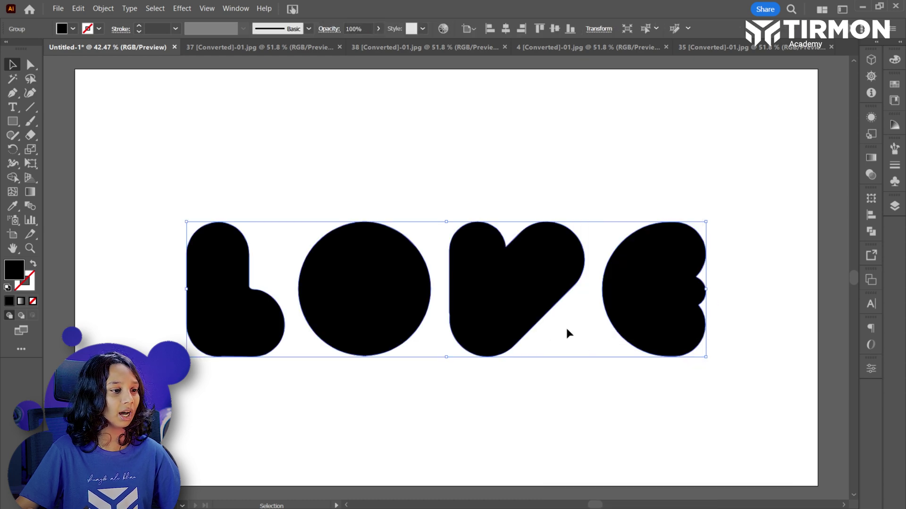
# - Set the outlined letters' fill to a vivid magenta around FF50F3 in the Color Picker
pyautogui.doubleClick(13, 271)
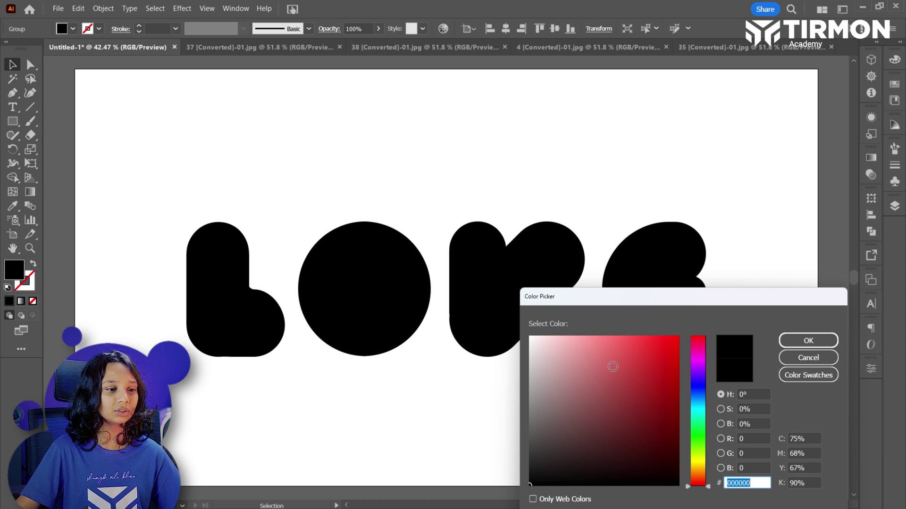
pyautogui.moveTo(707, 473); pyautogui.dragTo(700, 473)
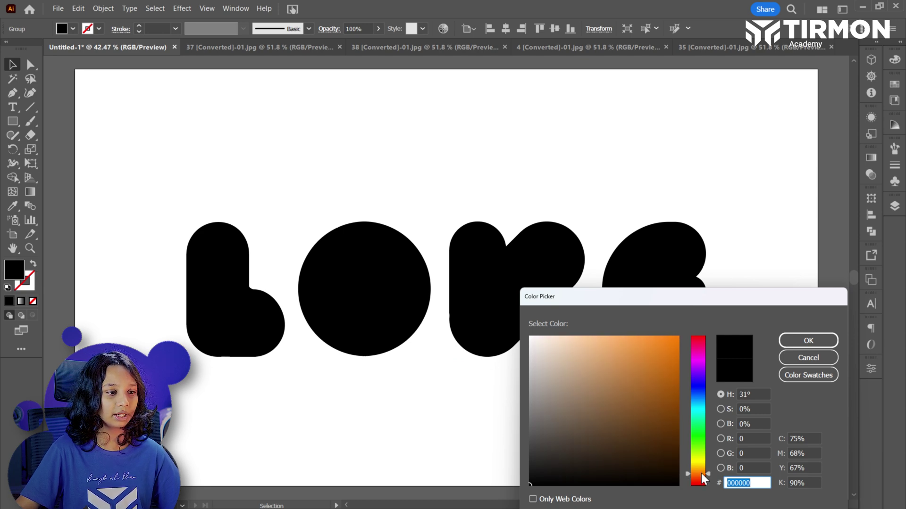
pyautogui.moveTo(671, 426); pyautogui.dragTo(678, 337)
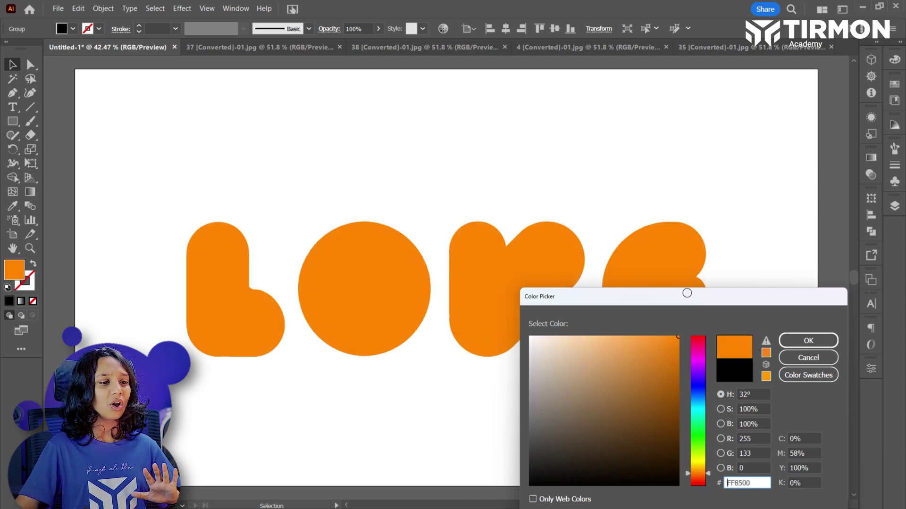
pyautogui.moveTo(685, 293)
pyautogui.mouseDown()
pyautogui.moveTo(566, 269)
pyautogui.moveTo(623, 250)
pyautogui.mouseUp()
pyautogui.click(693, 358)
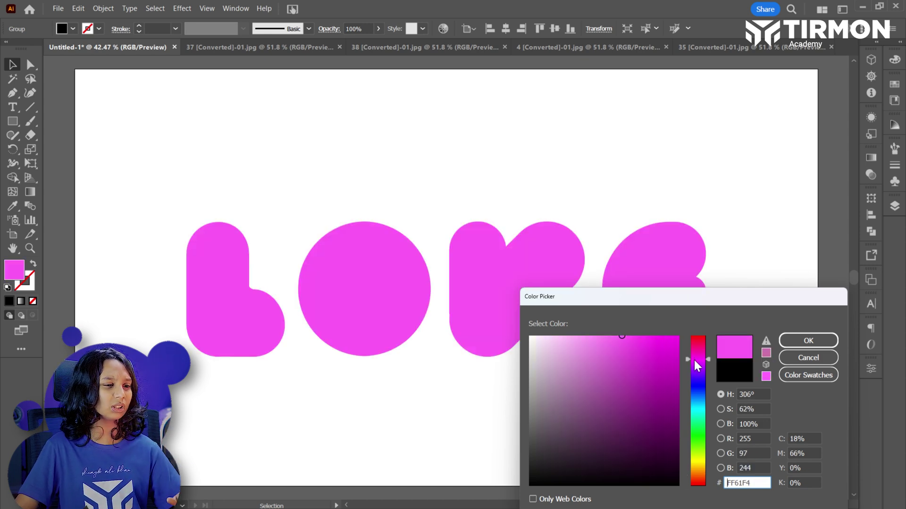
pyautogui.click(645, 334)
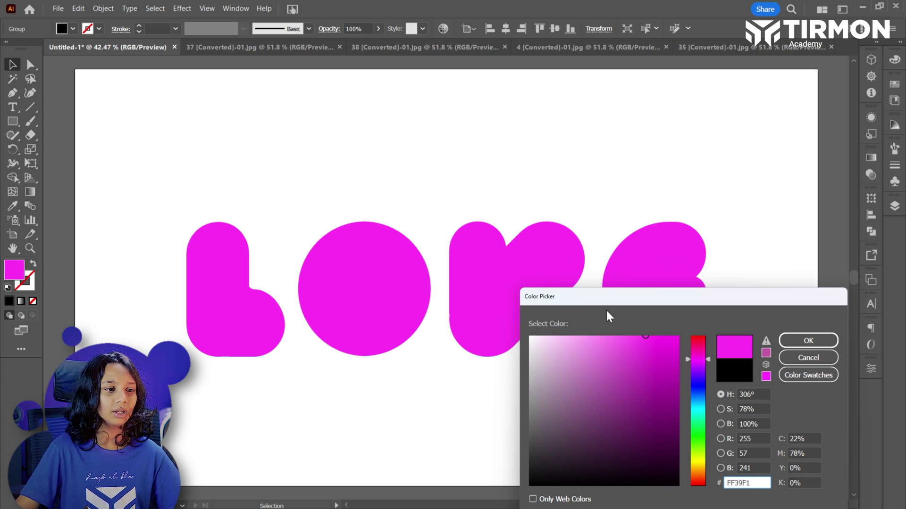
pyautogui.moveTo(625, 338); pyautogui.dragTo(632, 324)
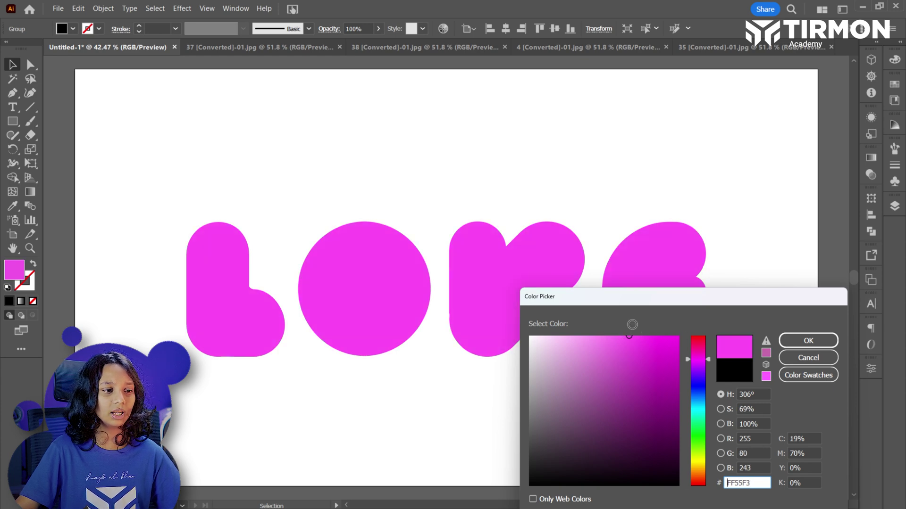
pyautogui.click(802, 340)
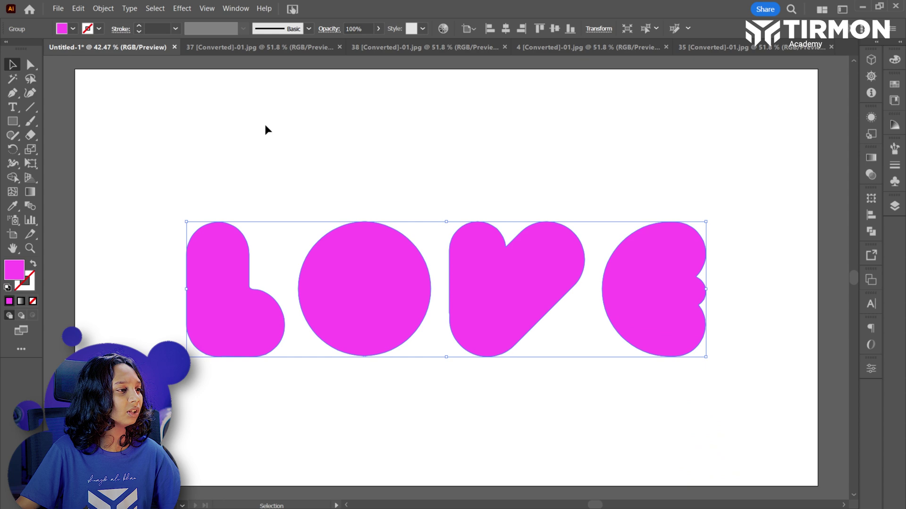
# - Drag the green wave and yellow dot images into the LOVE document
pyautogui.click(256, 48)
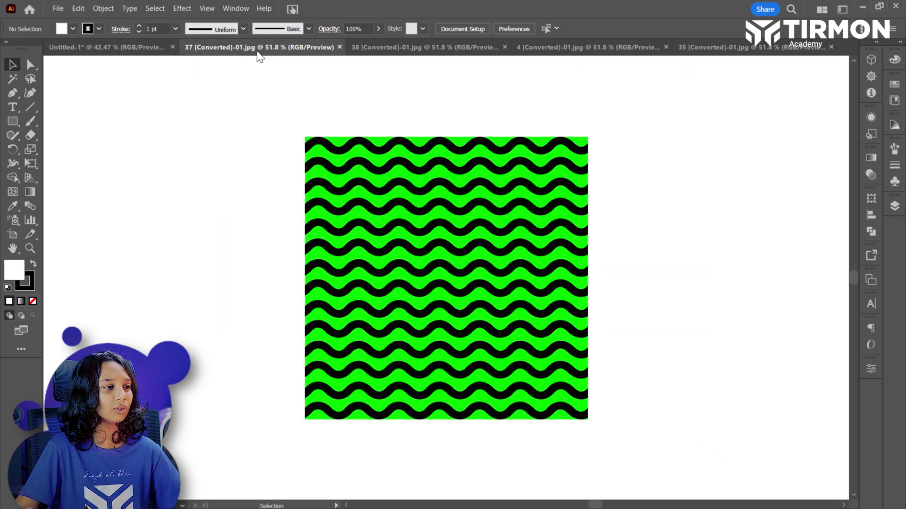
pyautogui.moveTo(420, 152); pyautogui.dragTo(343, 206)
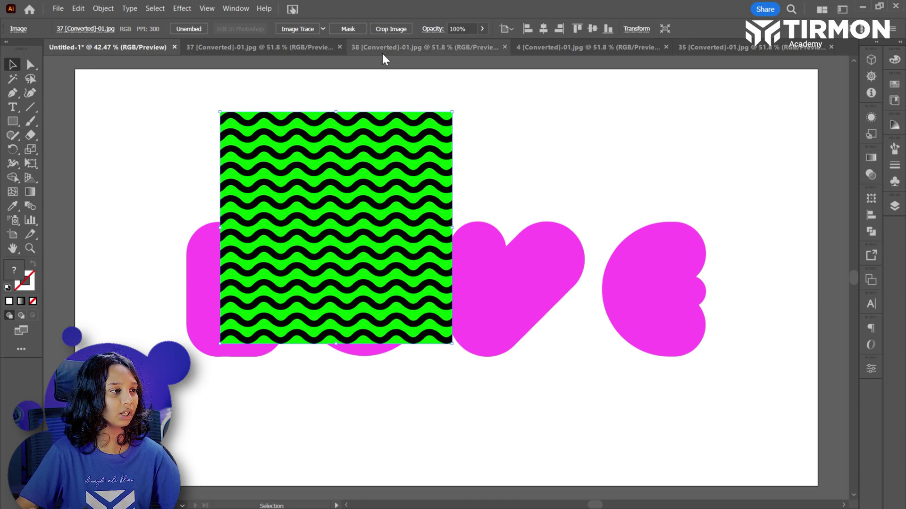
pyautogui.click(382, 49)
pyautogui.moveTo(424, 241); pyautogui.dragTo(149, 69)
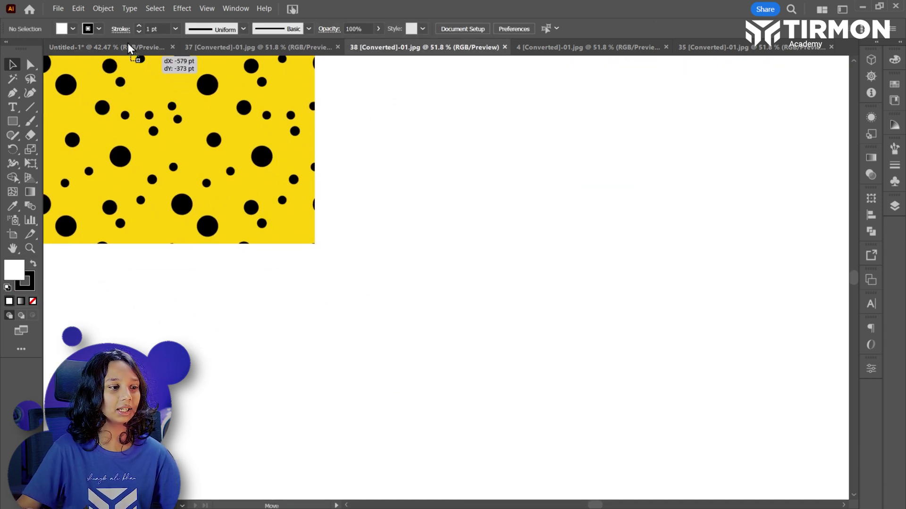
pyautogui.moveTo(148, 69); pyautogui.dragTo(386, 302)
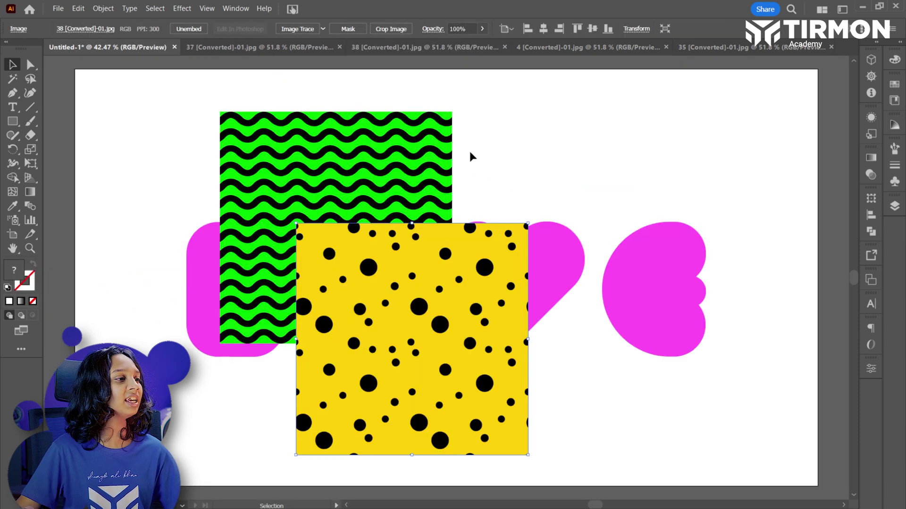
# - Bring in the red swirl and cyan scale images and spread all four across the artboard
pyautogui.click(562, 48)
pyautogui.moveTo(405, 191)
pyautogui.mouseDown()
pyautogui.moveTo(295, 123)
pyautogui.moveTo(365, 229)
pyautogui.mouseUp()
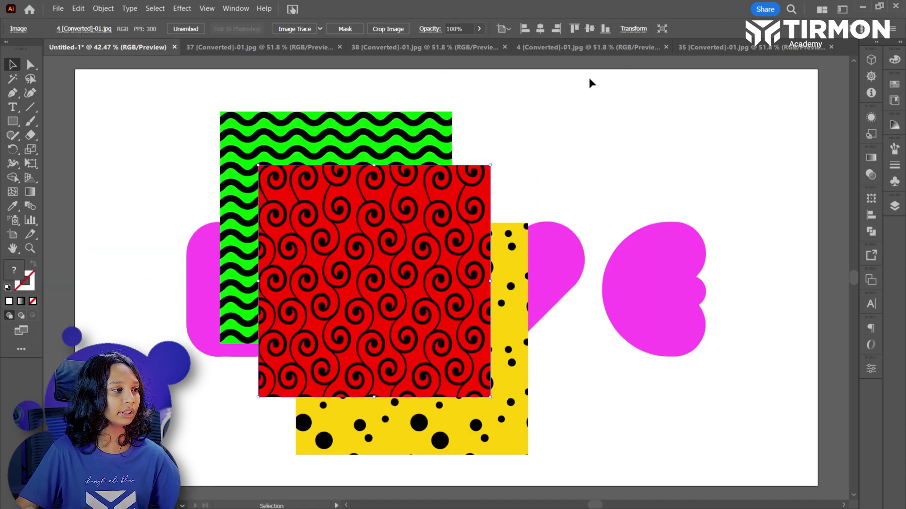
pyautogui.click(703, 47)
pyautogui.moveTo(427, 212); pyautogui.dragTo(180, 53)
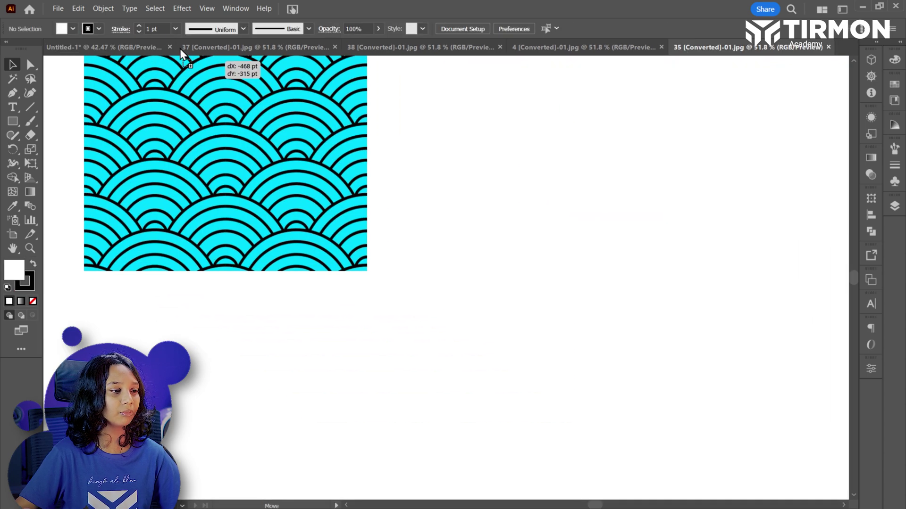
pyautogui.moveTo(129, 44)
pyautogui.mouseDown()
pyautogui.moveTo(594, 227)
pyautogui.moveTo(667, 195)
pyautogui.mouseUp()
pyautogui.moveTo(386, 289)
pyautogui.mouseDown()
pyautogui.moveTo(173, 269)
pyautogui.moveTo(172, 339)
pyautogui.mouseUp()
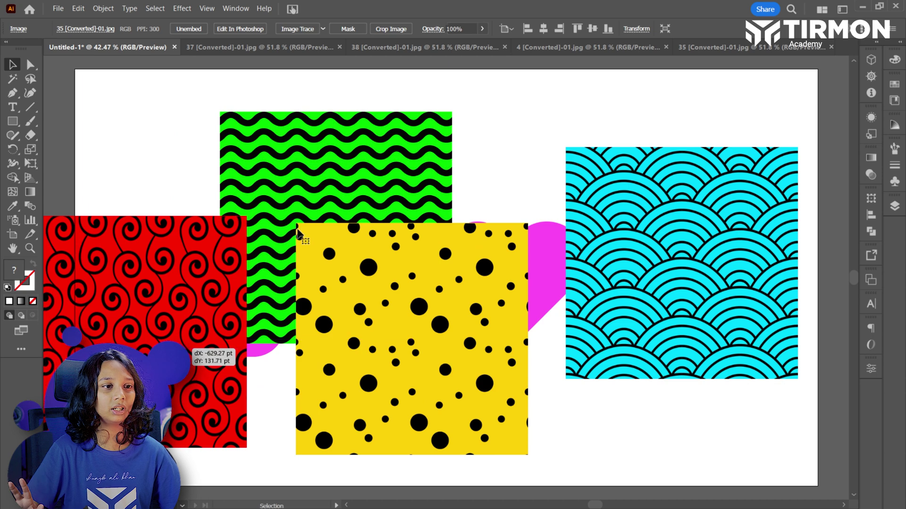
pyautogui.moveTo(325, 208); pyautogui.dragTo(374, 186)
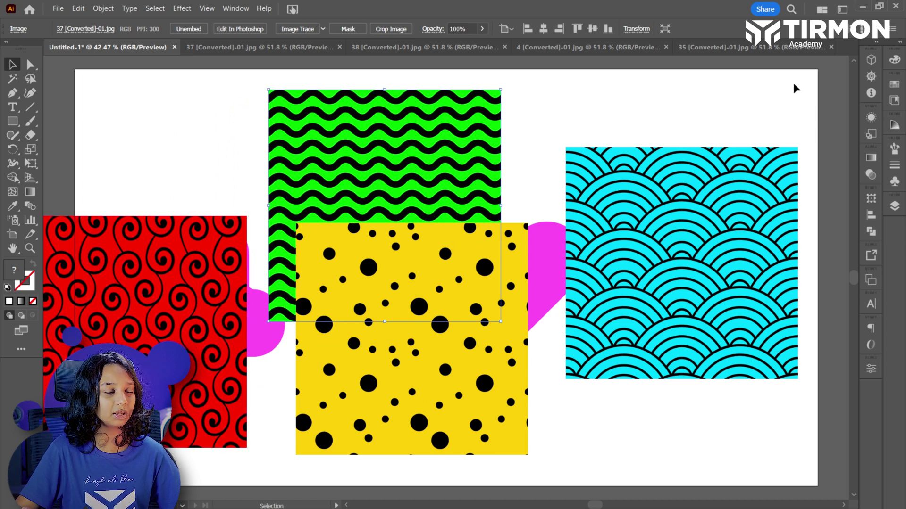
# - Reopen the 3D and Materials panel from the Window menu
pyautogui.click(868, 60)
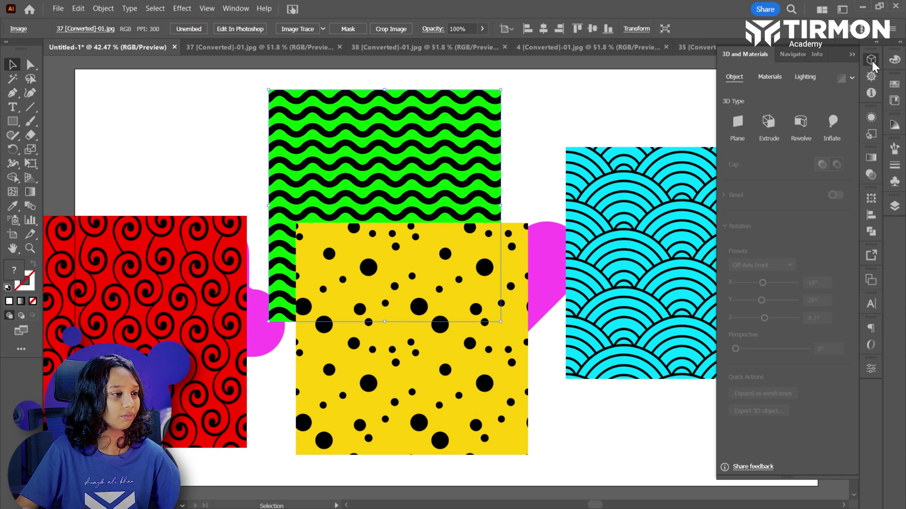
pyautogui.click(870, 61)
pyautogui.click(236, 8)
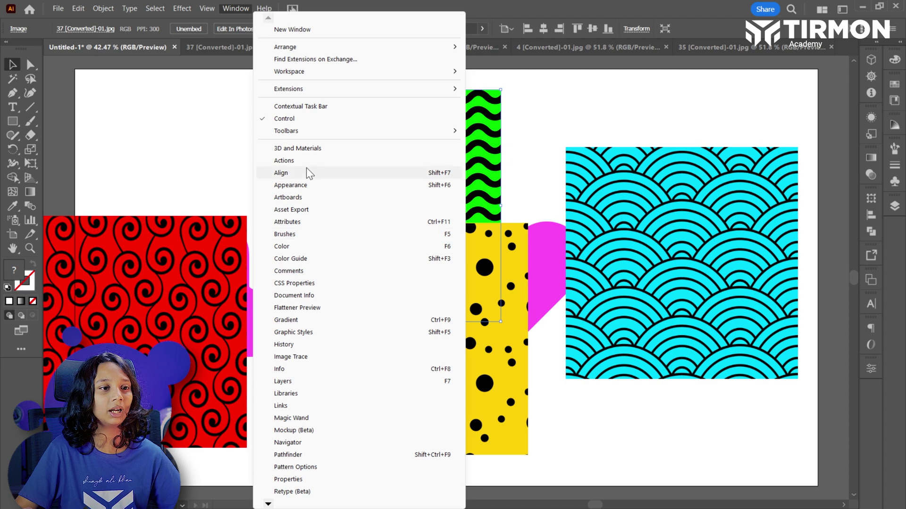
pyautogui.click(307, 149)
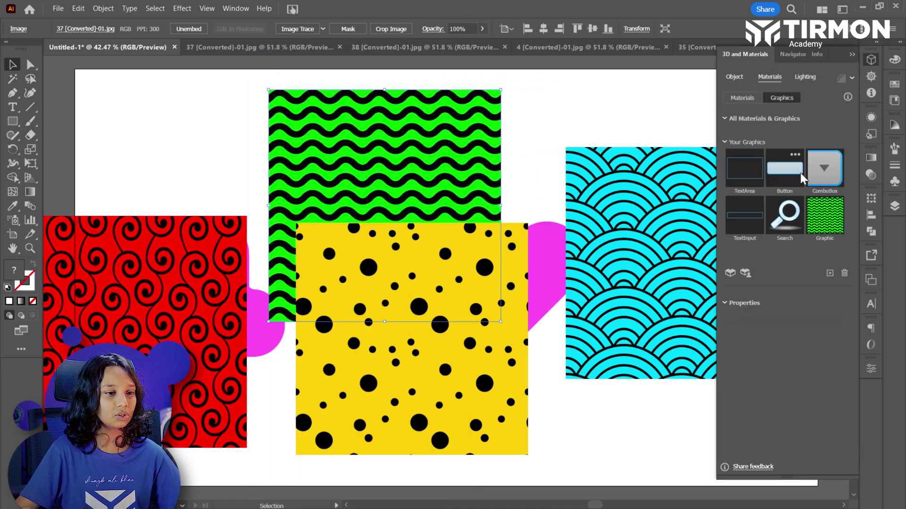
# - Drag the cyan scales, yellow dots and red swirl images into the Materials graphics library
pyautogui.moveTo(658, 210); pyautogui.dragTo(764, 188)
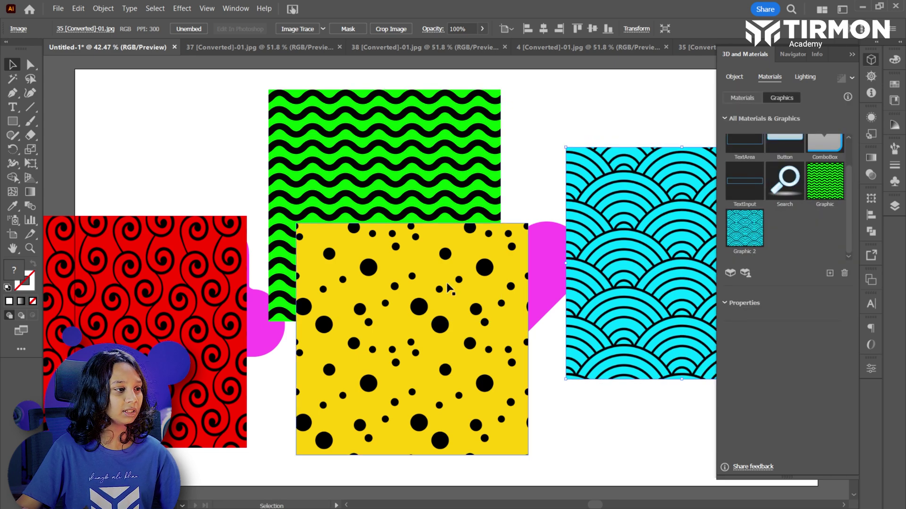
pyautogui.moveTo(442, 300); pyautogui.dragTo(743, 229)
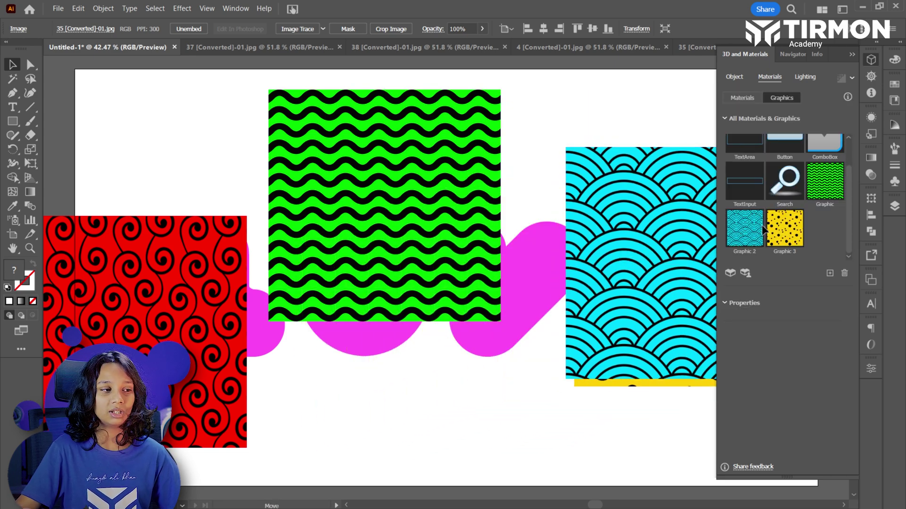
pyautogui.moveTo(213, 276); pyautogui.dragTo(530, 269)
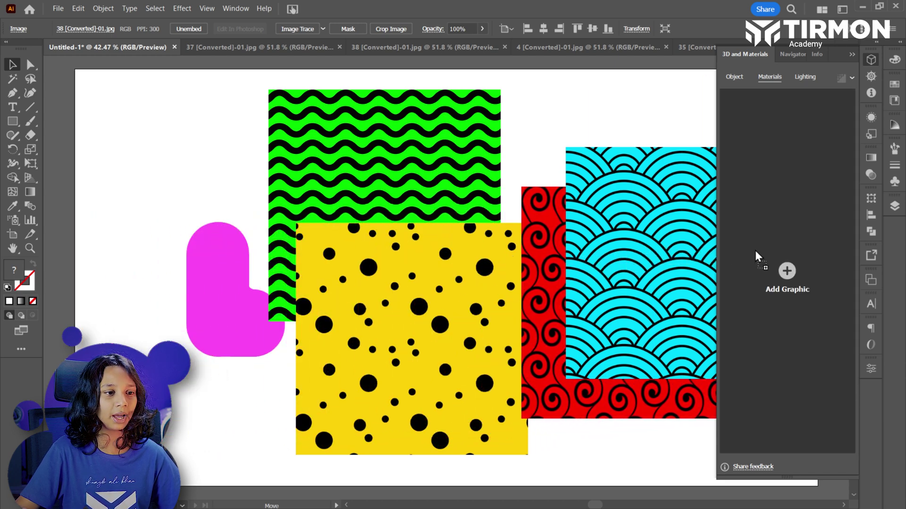
pyautogui.moveTo(531, 269); pyautogui.dragTo(764, 247)
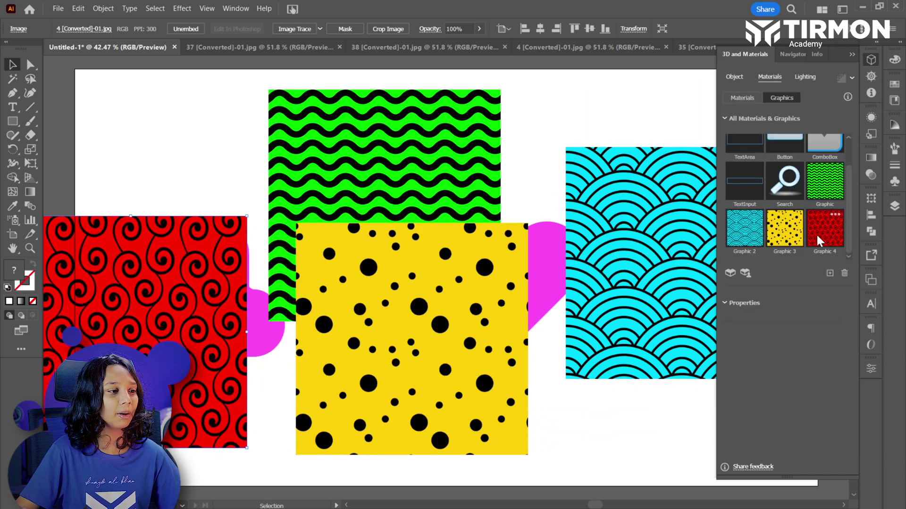
# - Select all four pattern images on the artboard and delete them
pyautogui.click(461, 288)
pyautogui.keyDown('shift'); pyautogui.click(472, 202); pyautogui.keyUp('shift')
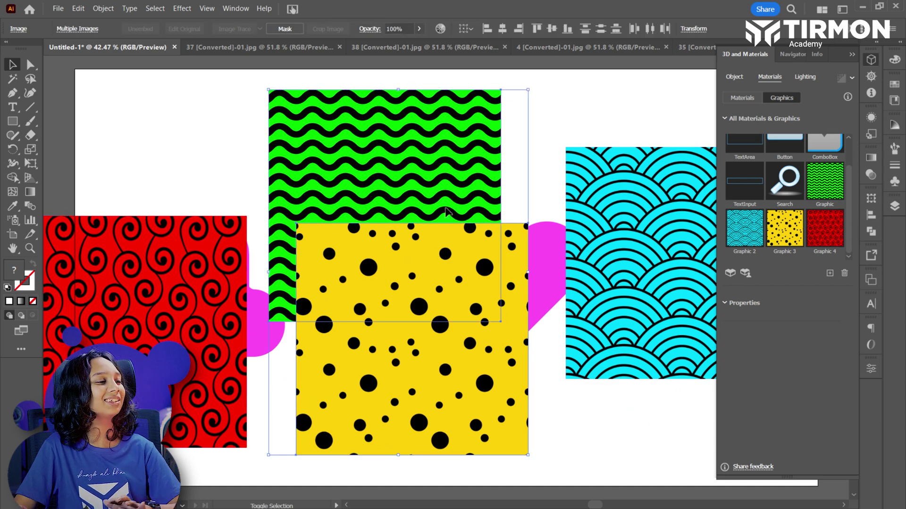
pyautogui.keyDown('shift'); pyautogui.click(669, 256); pyautogui.keyUp('shift')
pyautogui.keyDown('shift'); pyautogui.click(136, 302); pyautogui.keyUp('shift')
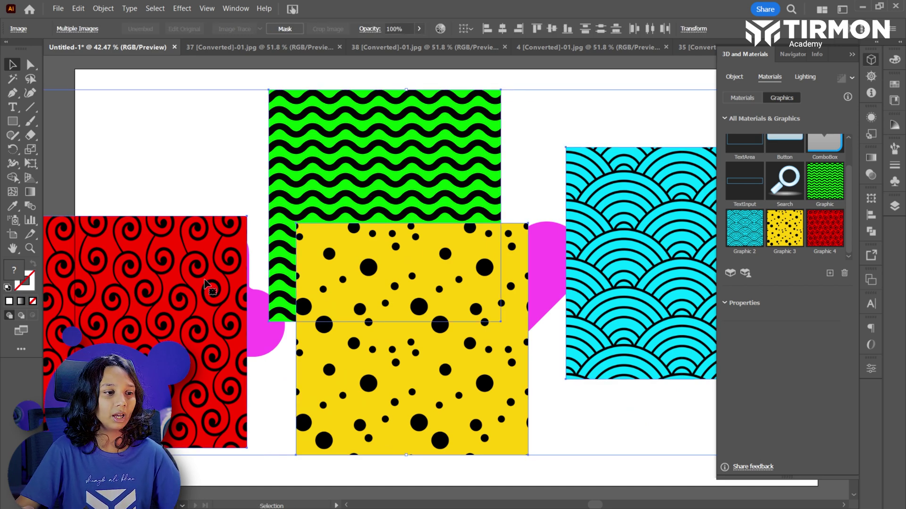
pyautogui.press('Delete')
# - Round the V's inner notch corner using the Direct Selection live-corner widget
pyautogui.hscroll(5, 563, 195)
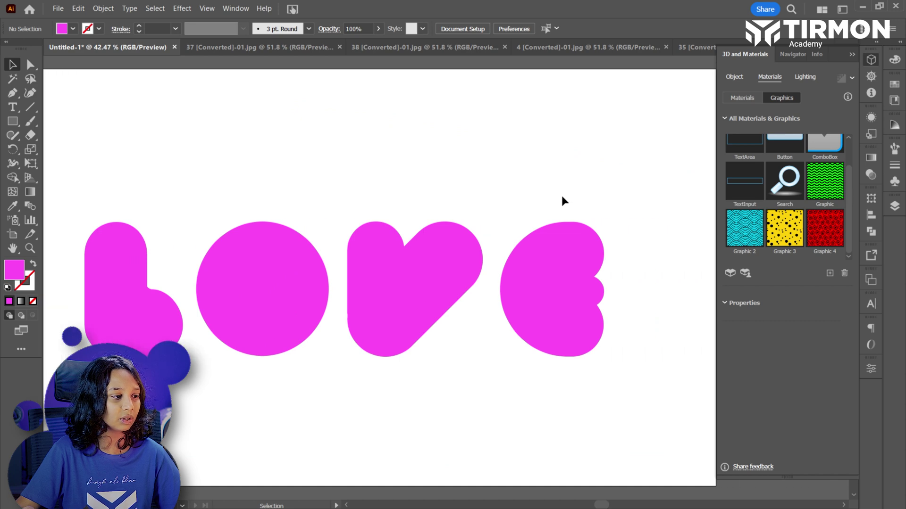
pyautogui.hscroll(-1, 546, 197)
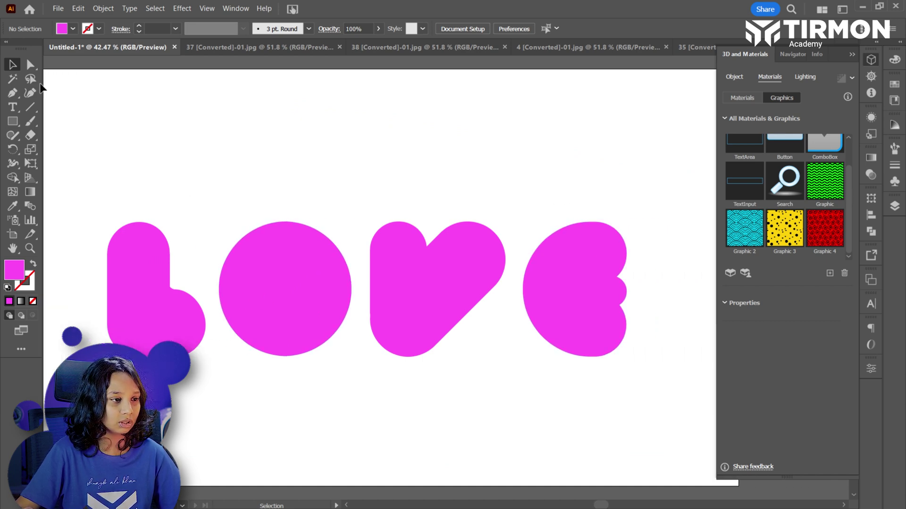
pyautogui.click(30, 64)
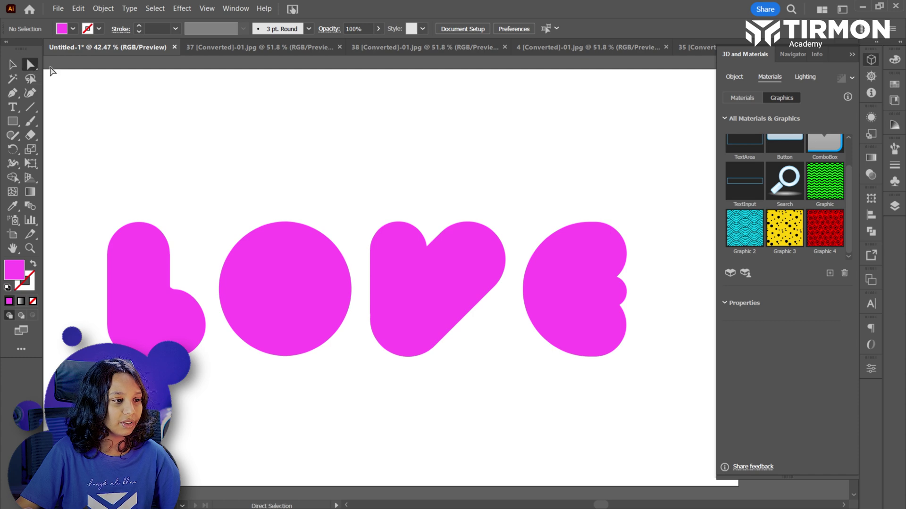
pyautogui.click(445, 264)
pyautogui.moveTo(430, 238); pyautogui.dragTo(429, 236)
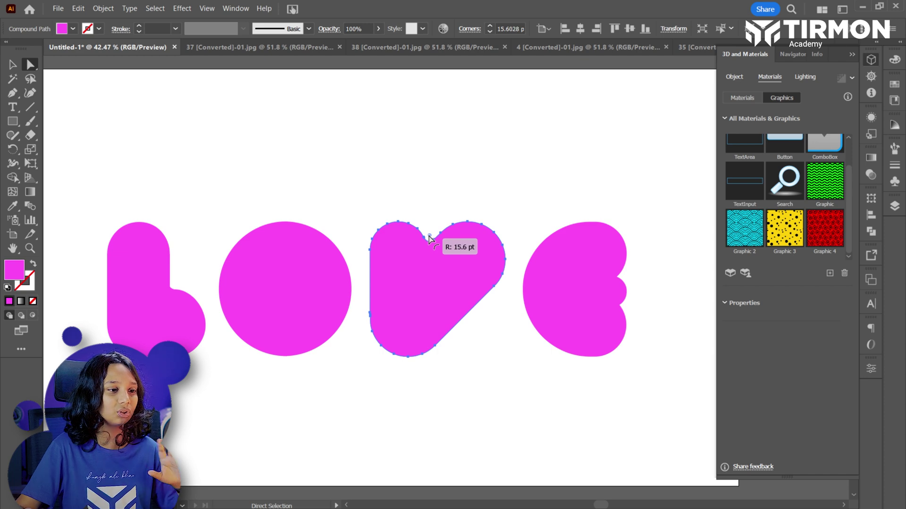
pyautogui.moveTo(429, 236); pyautogui.dragTo(429, 236)
# - Round the E's inner notch corner, then select all four LOVE letters
pyautogui.click(584, 296)
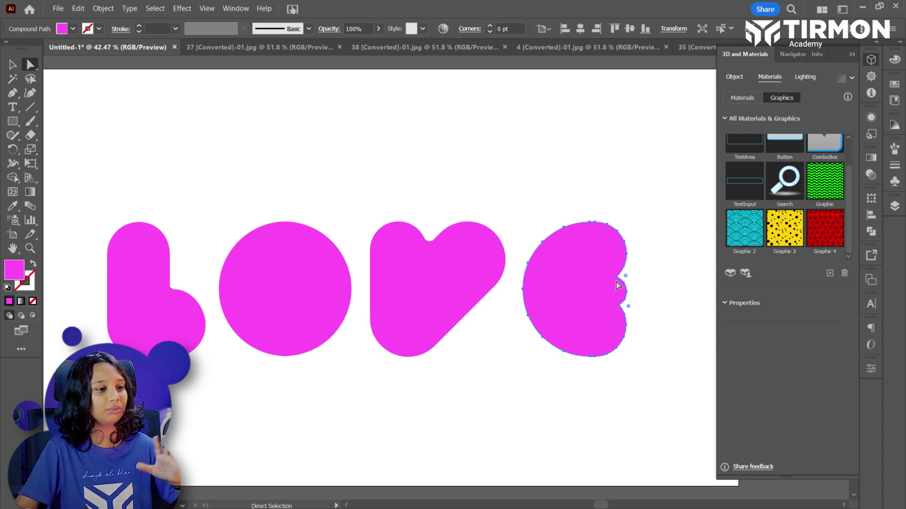
pyautogui.moveTo(625, 276); pyautogui.dragTo(623, 279)
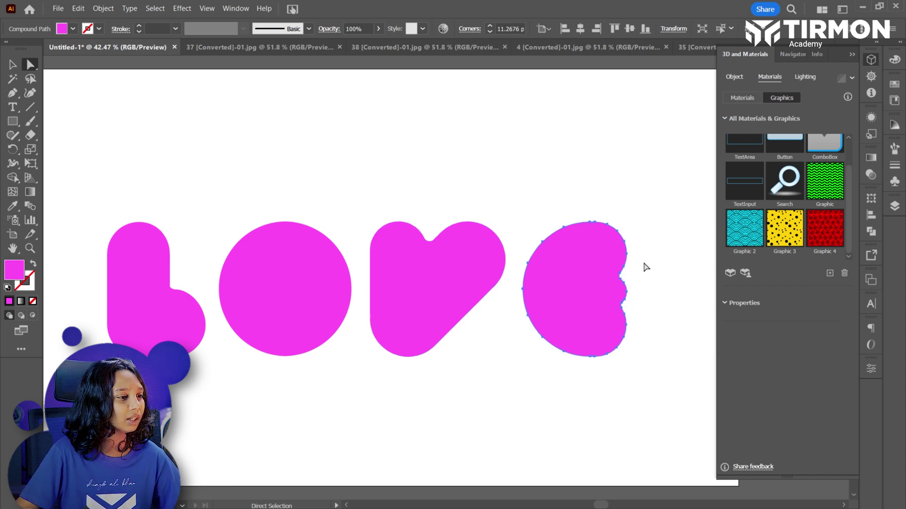
pyautogui.click(638, 253)
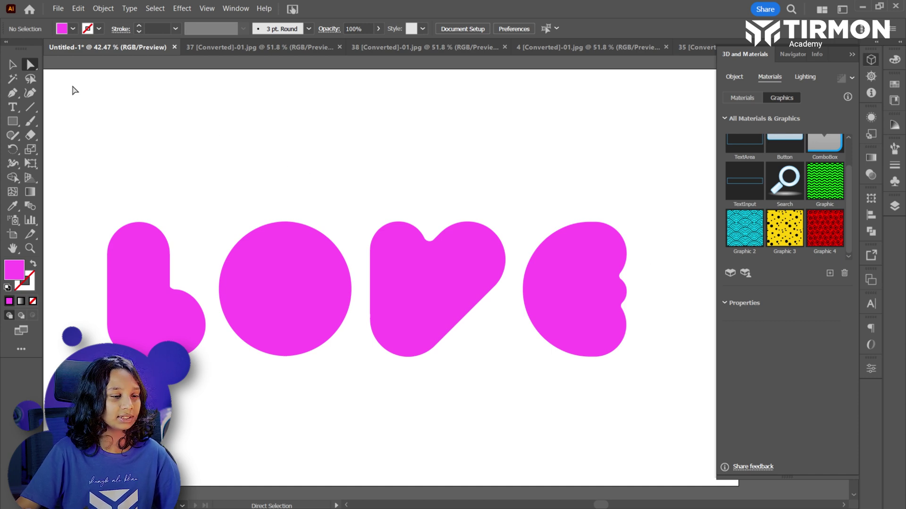
pyautogui.moveTo(81, 137)
pyautogui.mouseDown()
pyautogui.moveTo(462, 342)
pyautogui.moveTo(643, 354)
pyautogui.mouseUp()
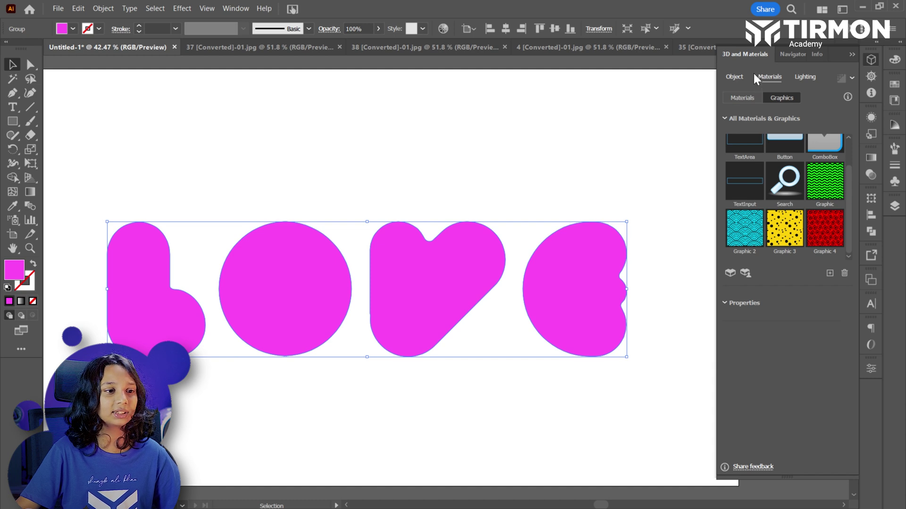
# - Inflate the letters in 3D and set material Roughness 0.15 and Metallic 0.4
pyautogui.click(735, 77)
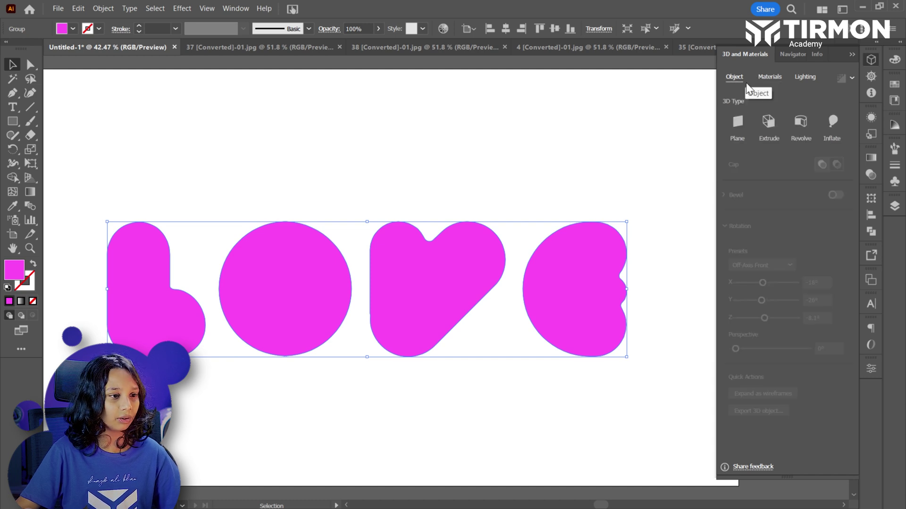
pyautogui.click(833, 121)
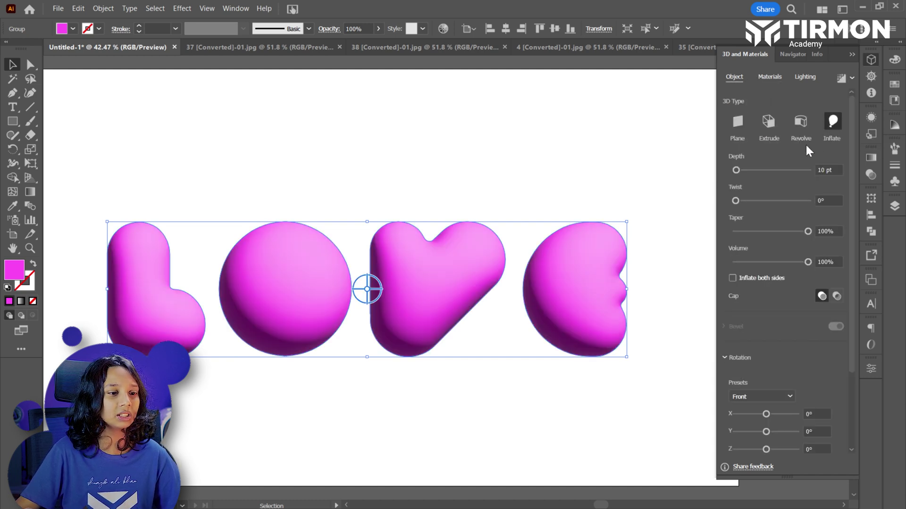
pyautogui.click(760, 77)
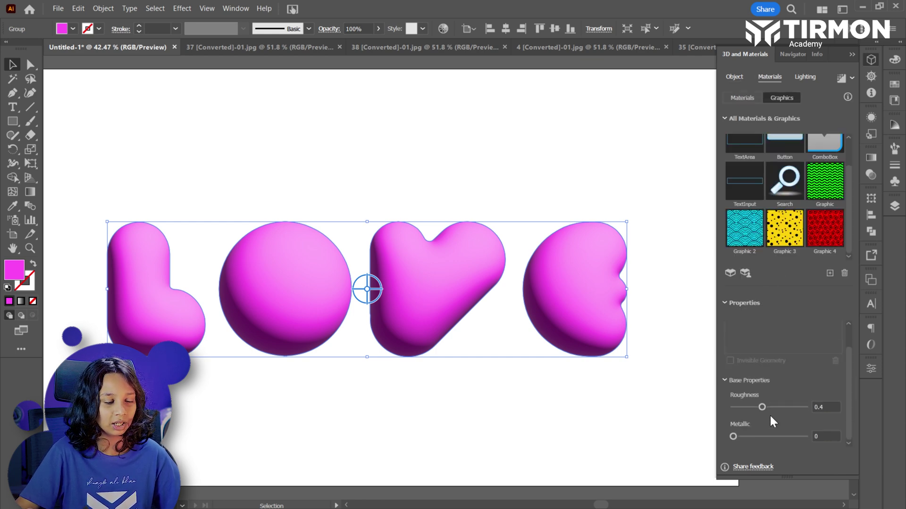
pyautogui.moveTo(764, 407); pyautogui.dragTo(740, 412)
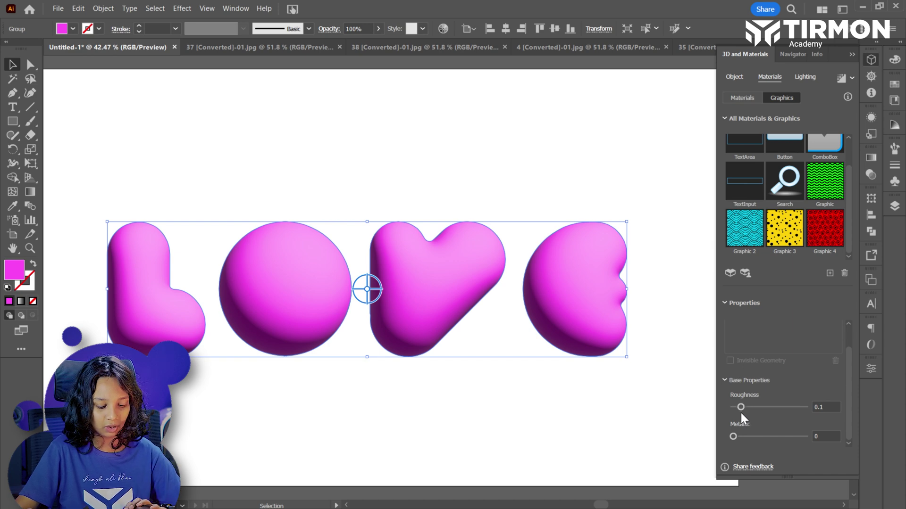
pyautogui.click(823, 432)
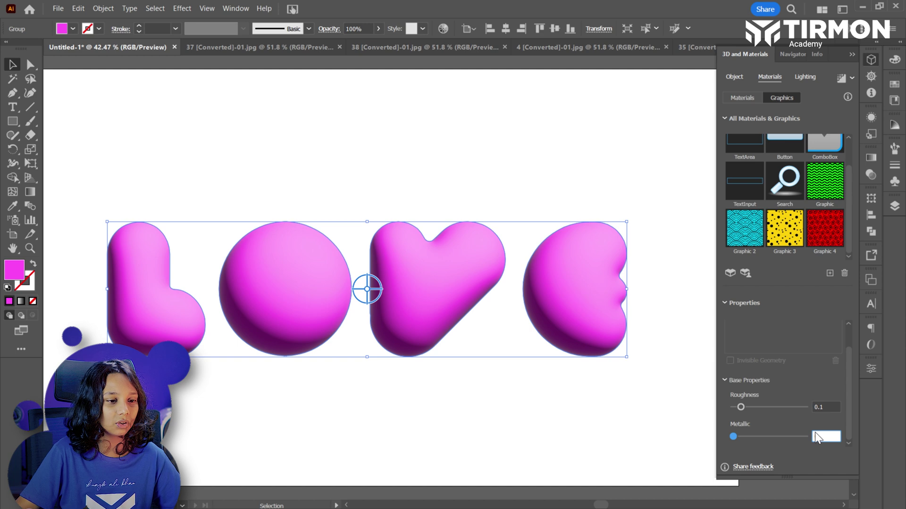
pyautogui.write('0.4')
pyautogui.click(820, 406)
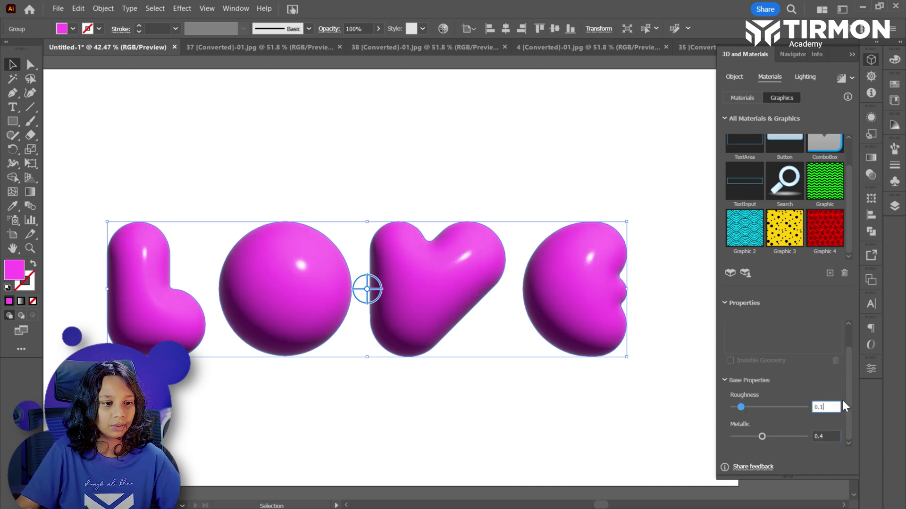
pyautogui.write('5')
pyautogui.click(833, 436)
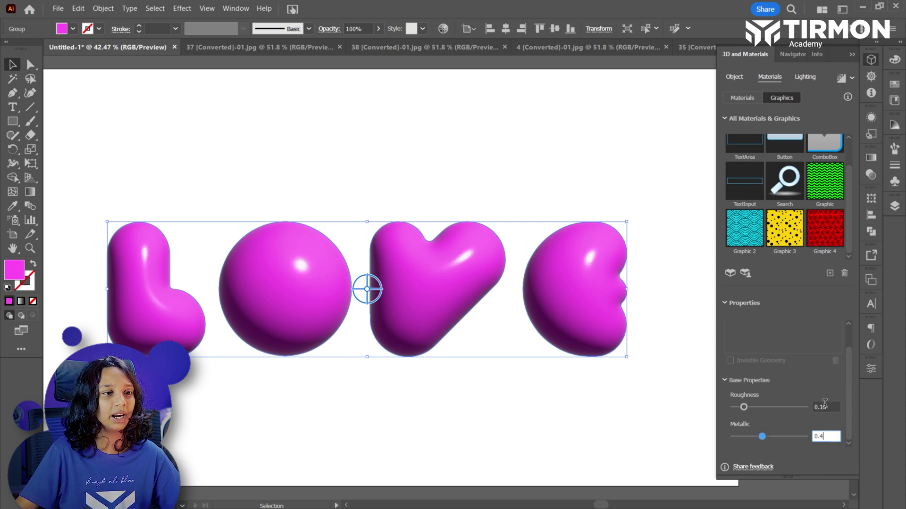
pyautogui.click(802, 78)
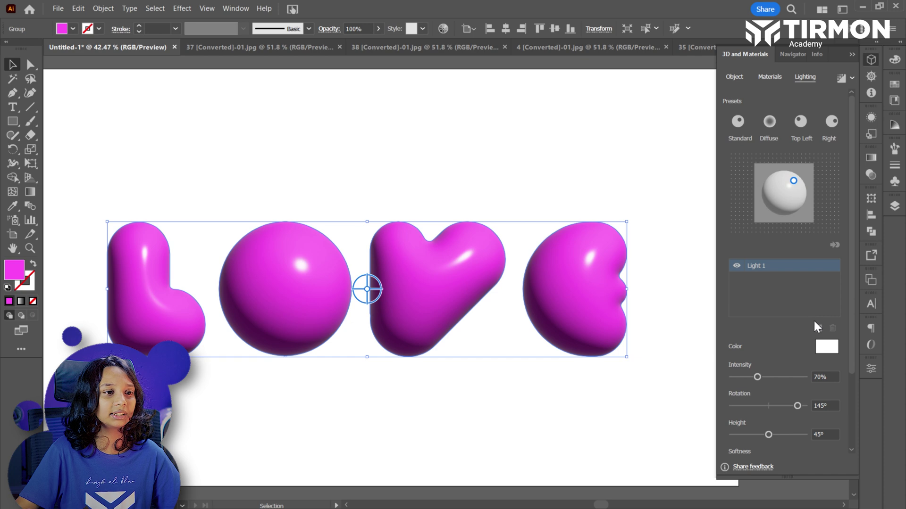
# - Add Light 2 at about 63° rotation and 52° height, and turn on shadows
pyautogui.click(819, 329)
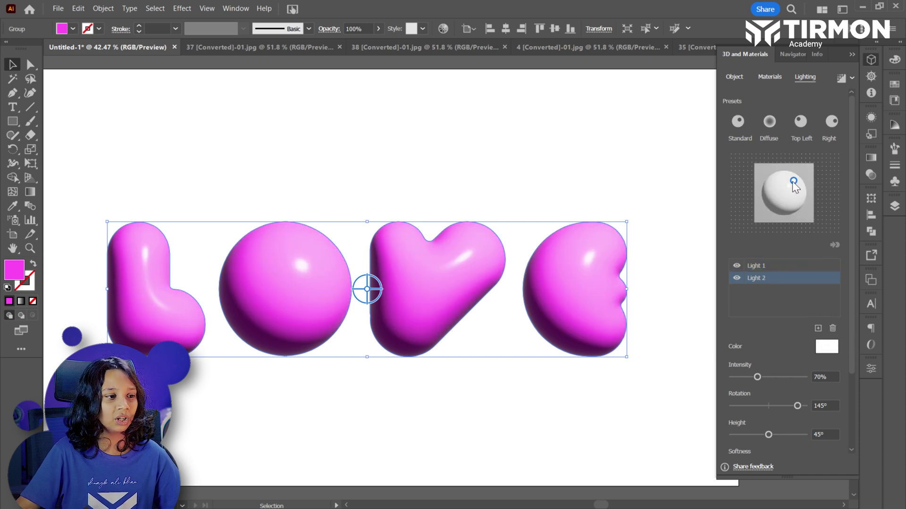
pyautogui.moveTo(793, 184)
pyautogui.mouseDown()
pyautogui.moveTo(802, 188)
pyautogui.moveTo(794, 202)
pyautogui.mouseUp()
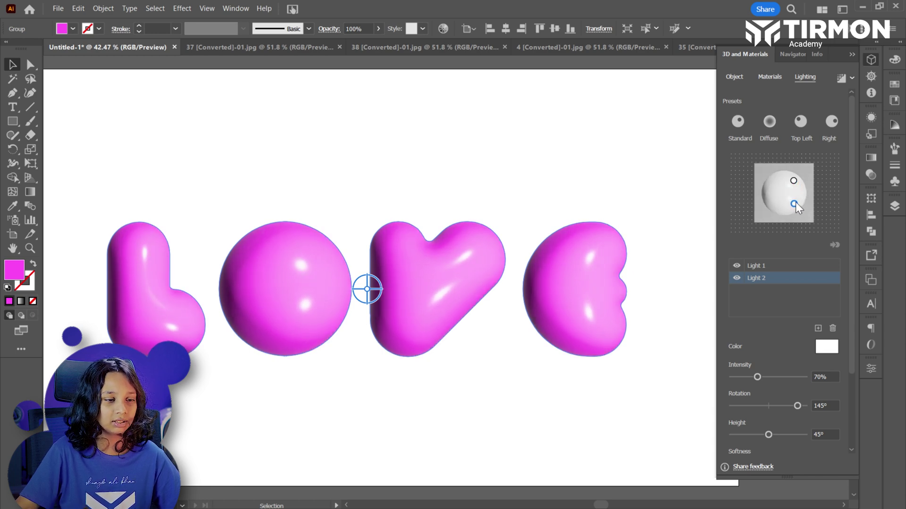
pyautogui.moveTo(794, 203); pyautogui.dragTo(796, 200)
pyautogui.scroll(-3, 800, 372)
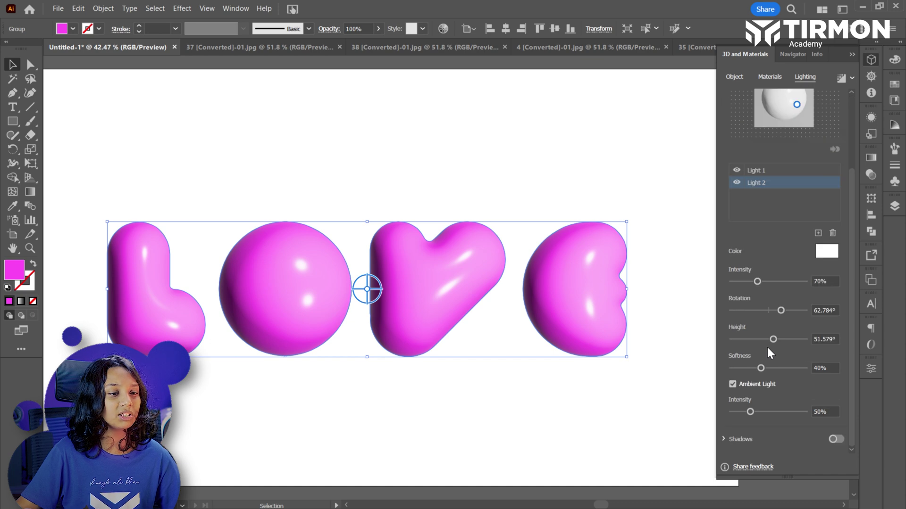
pyautogui.click(839, 441)
# - Adjust Light 2's height and enlarge the shadow bounds to 400%
pyautogui.scroll(-3, 763, 422)
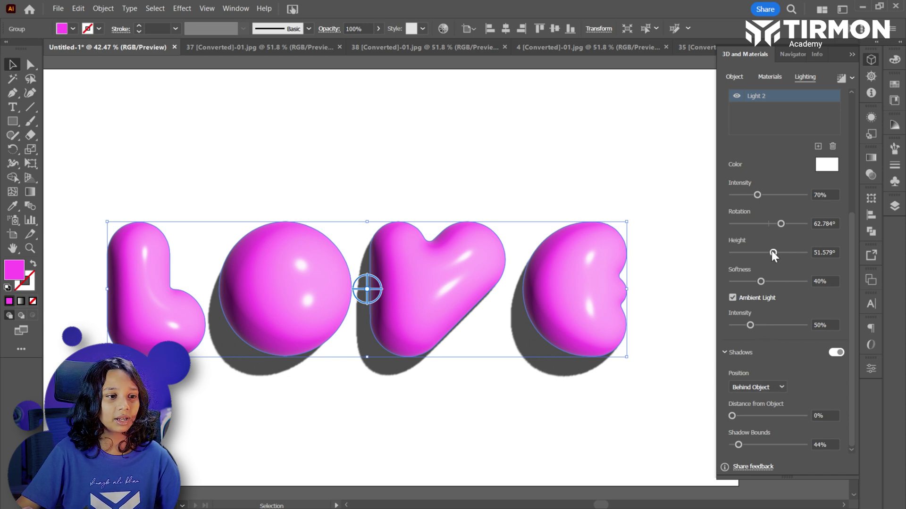
pyautogui.moveTo(772, 252)
pyautogui.mouseDown()
pyautogui.moveTo(788, 254)
pyautogui.moveTo(774, 257)
pyautogui.mouseUp()
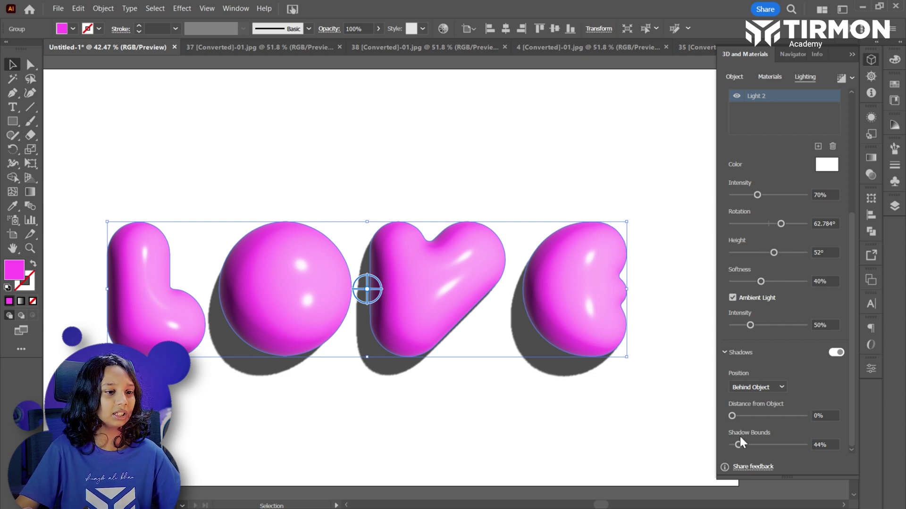
pyautogui.moveTo(738, 446); pyautogui.dragTo(826, 438)
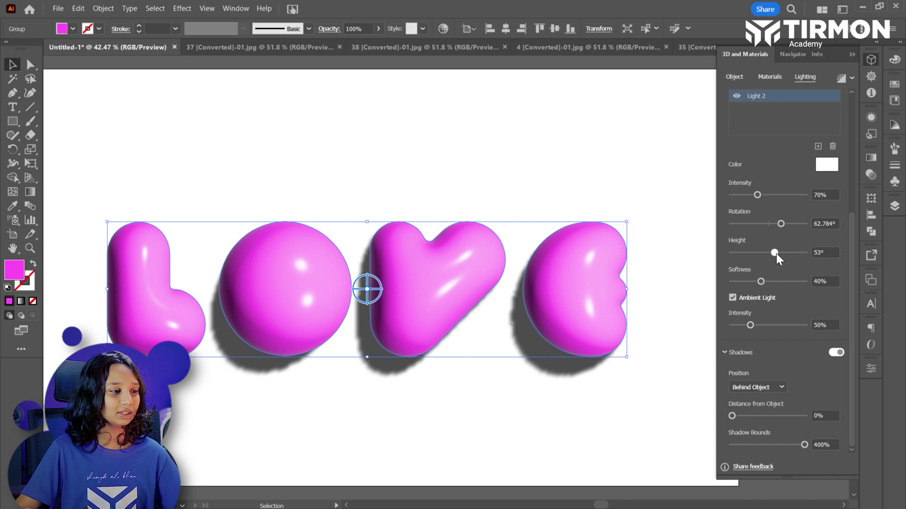
pyautogui.moveTo(776, 254)
pyautogui.mouseDown()
pyautogui.moveTo(806, 253)
pyautogui.moveTo(755, 254)
pyautogui.moveTo(778, 258)
pyautogui.mouseUp()
pyautogui.click(751, 357)
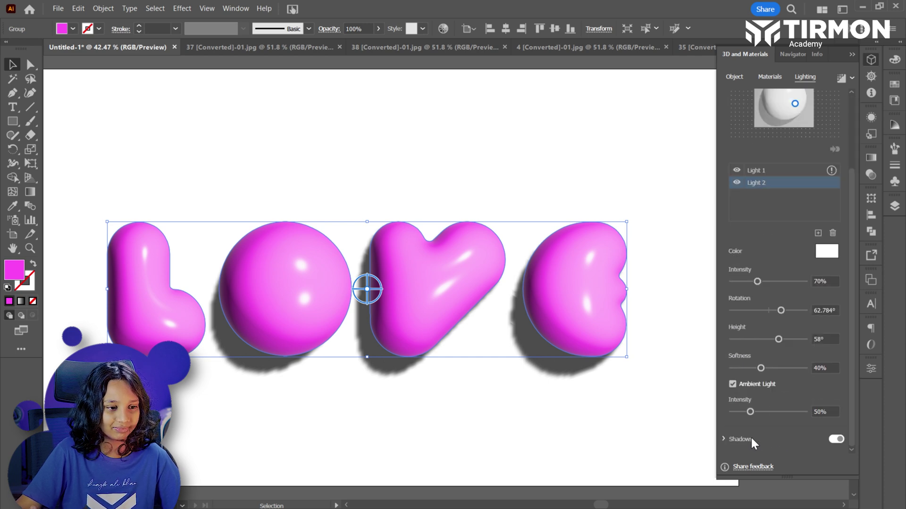
# - Set shadow Distance from Object to 0% and lower Light 2's height again
pyautogui.click(735, 438)
pyautogui.scroll(-2, 777, 431)
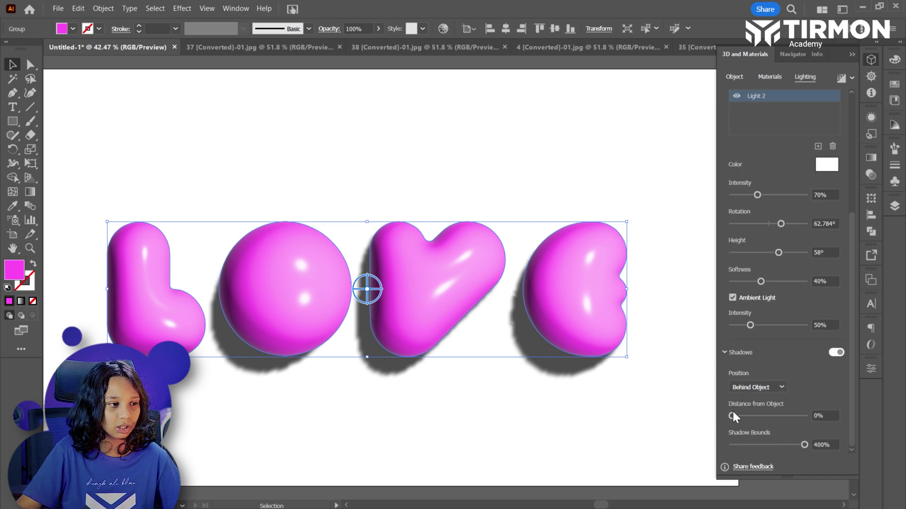
pyautogui.moveTo(732, 416)
pyautogui.mouseDown()
pyautogui.moveTo(756, 418)
pyautogui.moveTo(737, 421)
pyautogui.mouseUp()
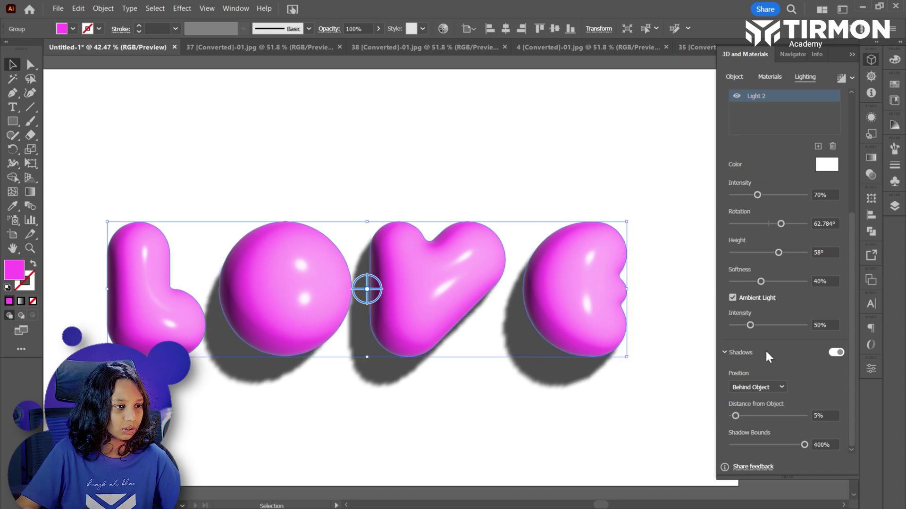
pyautogui.moveTo(735, 416); pyautogui.dragTo(728, 418)
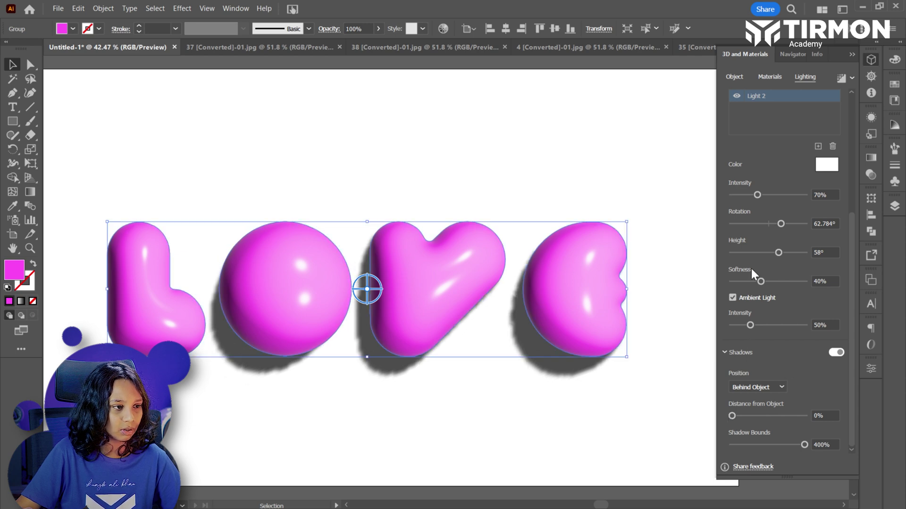
pyautogui.moveTo(777, 252)
pyautogui.mouseDown()
pyautogui.moveTo(756, 254)
pyautogui.moveTo(773, 253)
pyautogui.moveTo(761, 224)
pyautogui.moveTo(774, 229)
pyautogui.mouseUp()
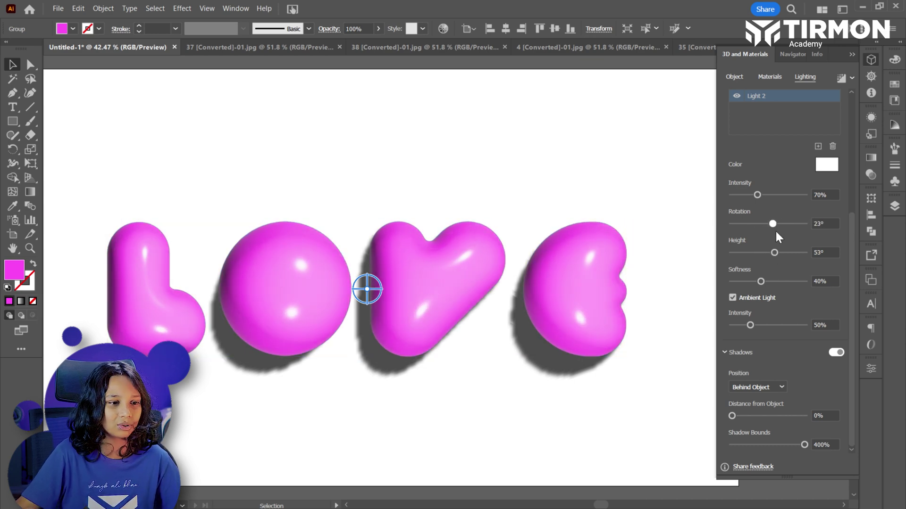
# - Turn the letters' shadows off, reposition the lights on the sphere, then turn shadows back on
pyautogui.click(836, 353)
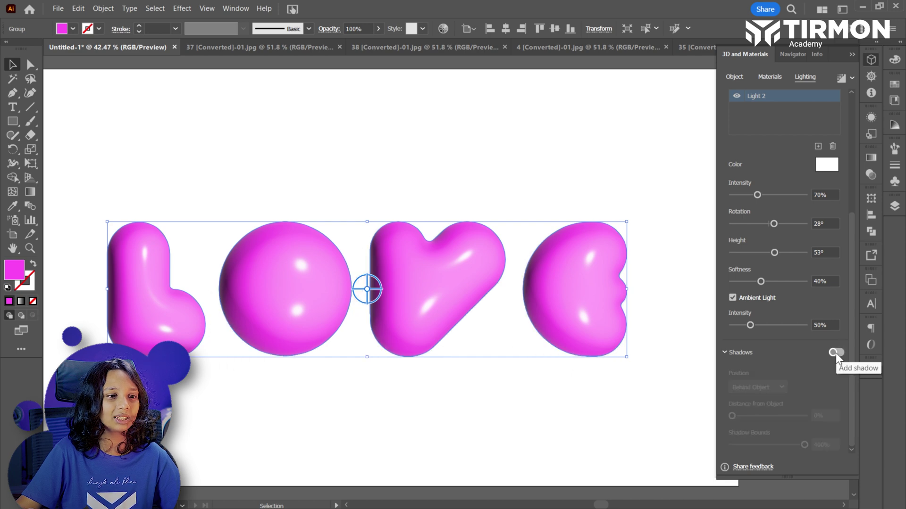
pyautogui.scroll(5, 790, 331)
pyautogui.click(793, 183)
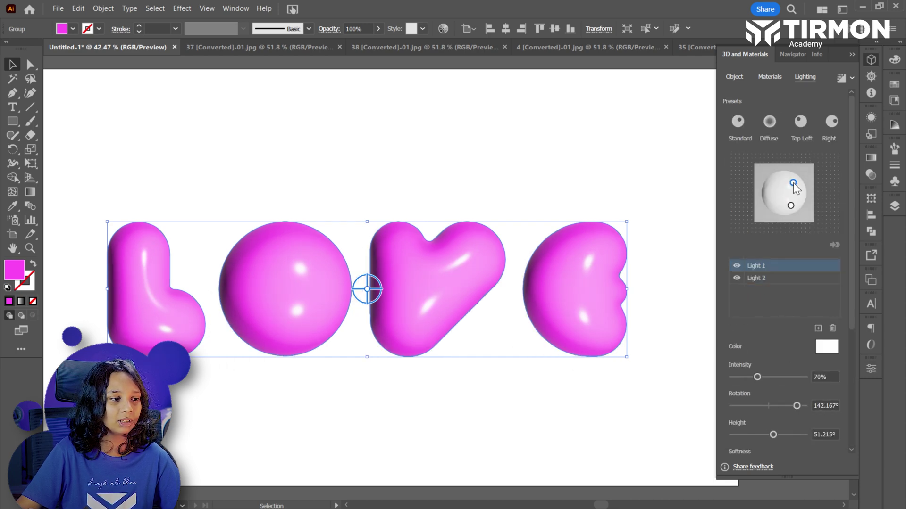
pyautogui.moveTo(792, 206); pyautogui.dragTo(799, 206)
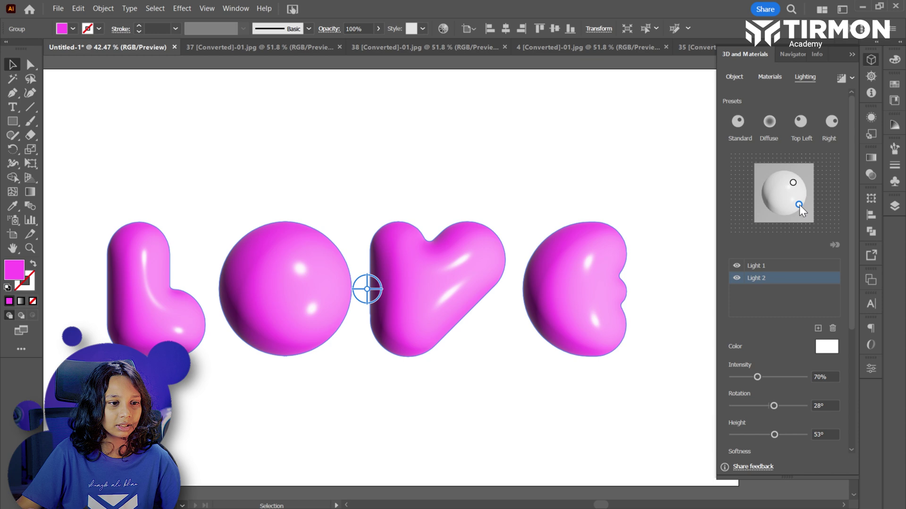
pyautogui.click(793, 183)
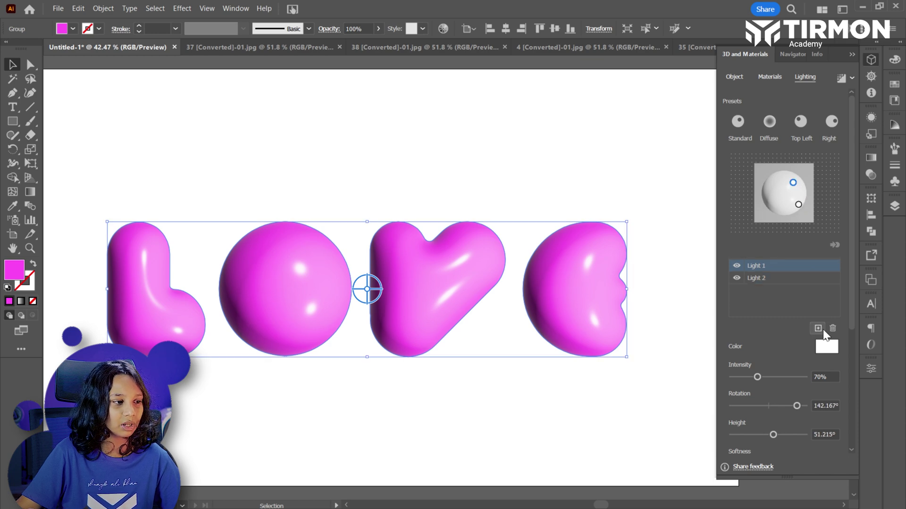
pyautogui.scroll(-4, 802, 333)
pyautogui.click(833, 353)
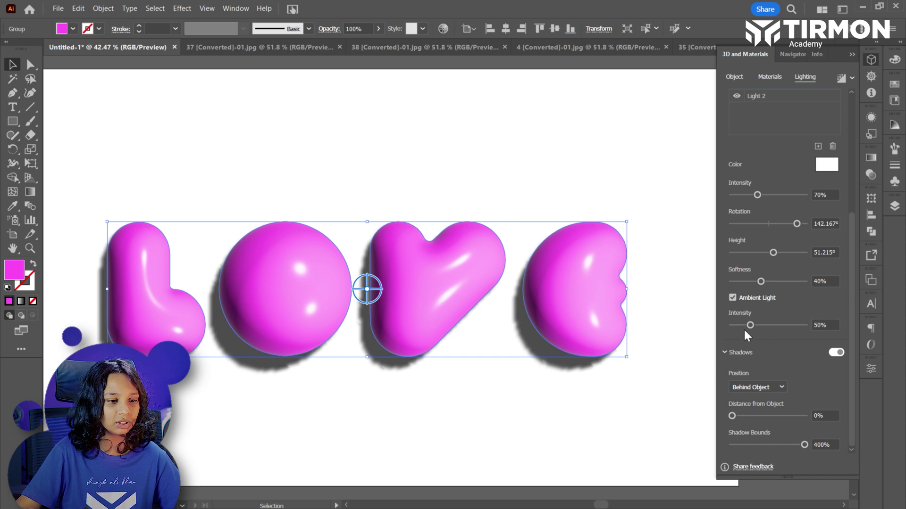
# - Set Shadow Bounds to 240%, Softness to 62% and the main light's Height to 63°
pyautogui.moveTo(804, 445); pyautogui.dragTo(775, 445)
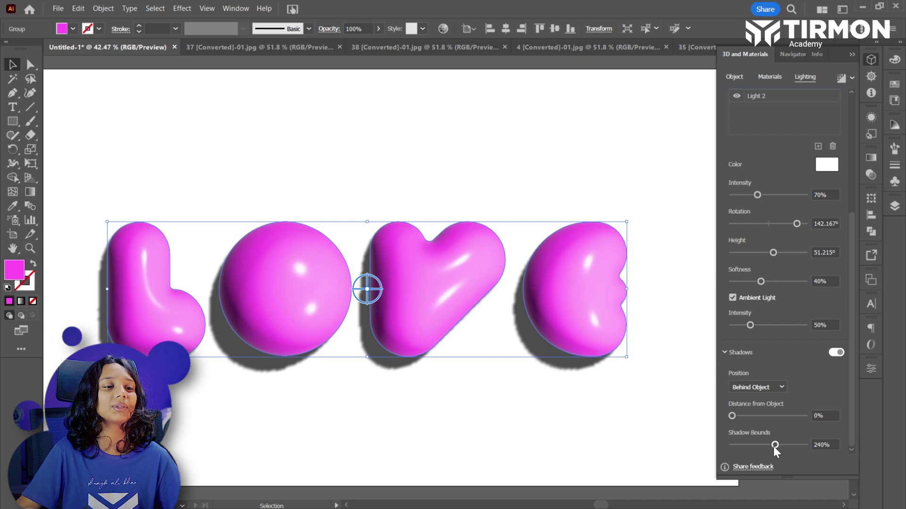
pyautogui.moveTo(761, 281); pyautogui.dragTo(774, 282)
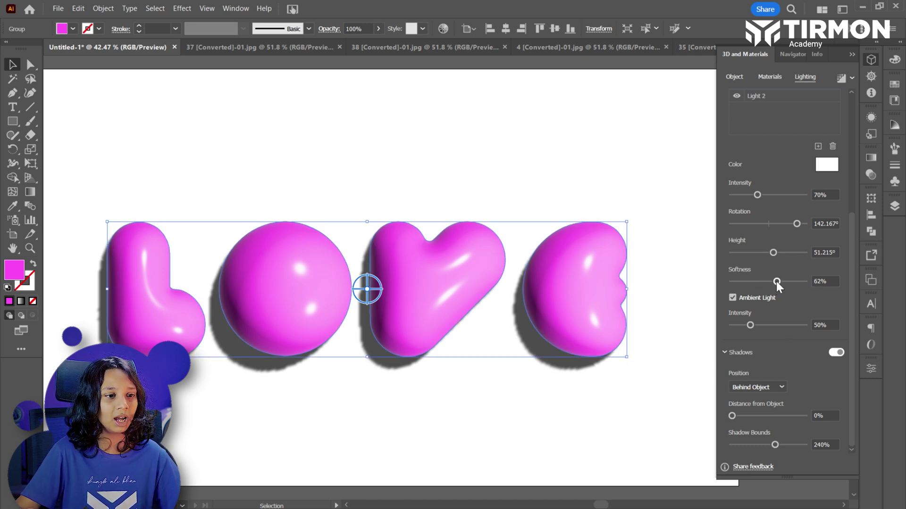
pyautogui.moveTo(774, 255); pyautogui.dragTo(786, 260)
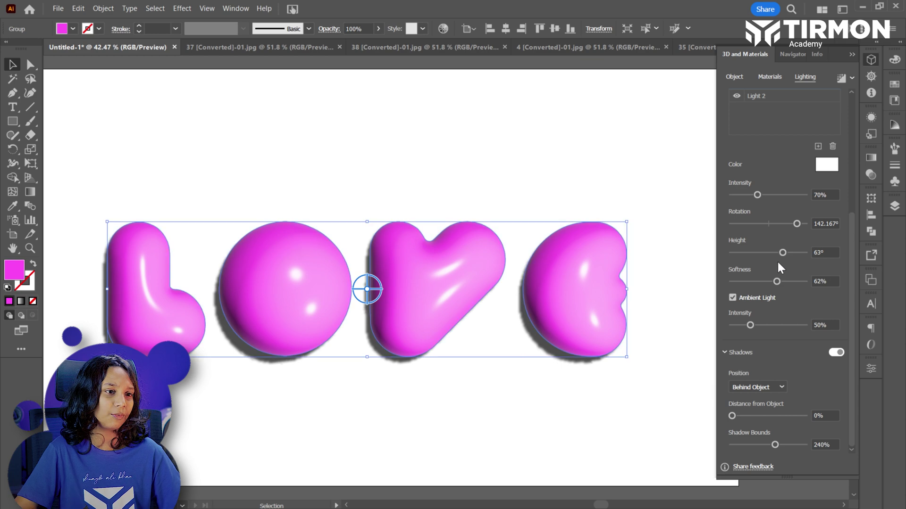
pyautogui.scroll(3, 754, 240)
pyautogui.scroll(2, 754, 245)
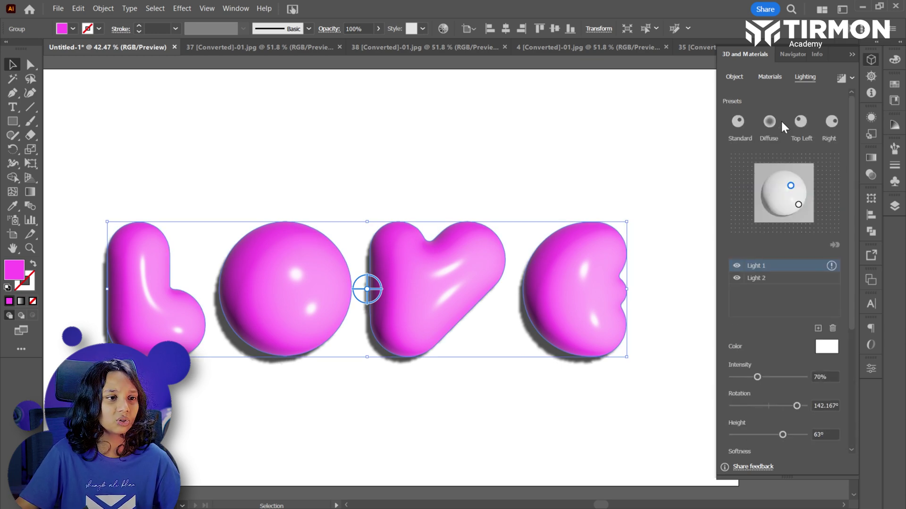
pyautogui.click(769, 78)
# - Place green waves on the L, cyan scales on the V, yellow dots on the O, red swirls on the E
pyautogui.click(824, 187)
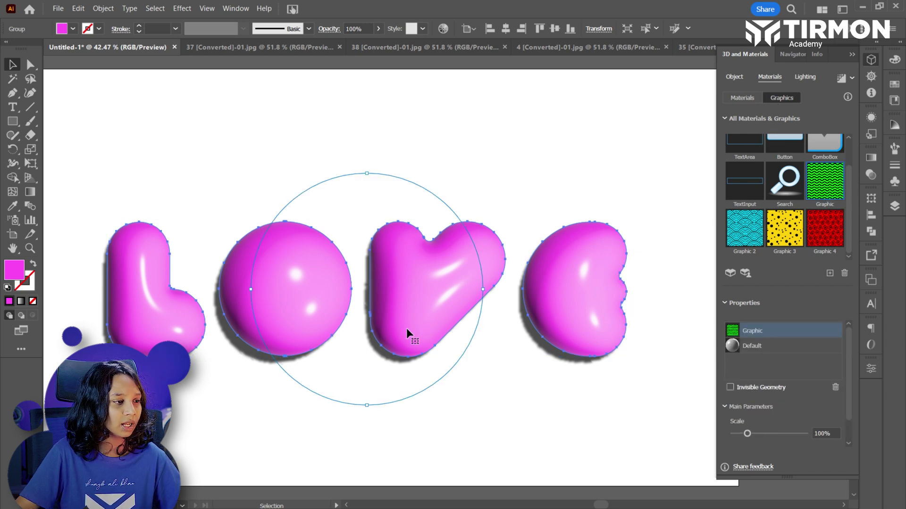
pyautogui.moveTo(406, 328); pyautogui.dragTo(165, 339)
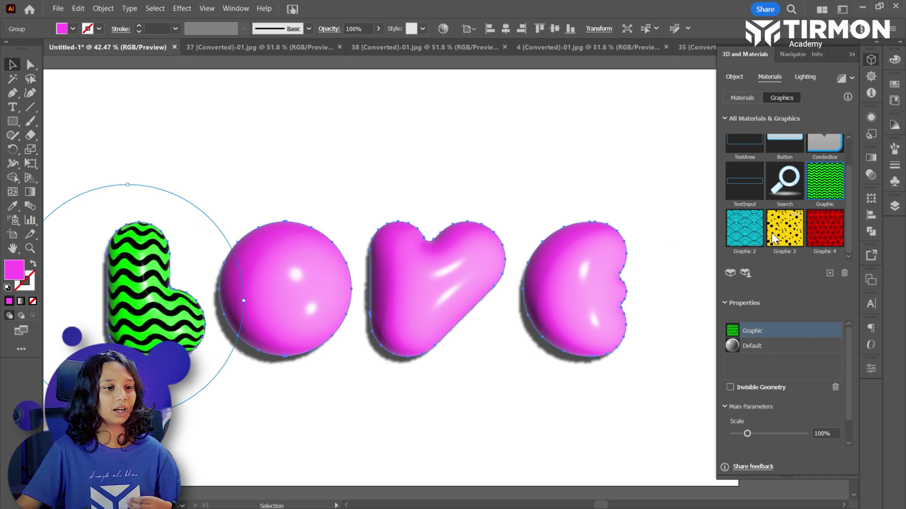
pyautogui.click(745, 228)
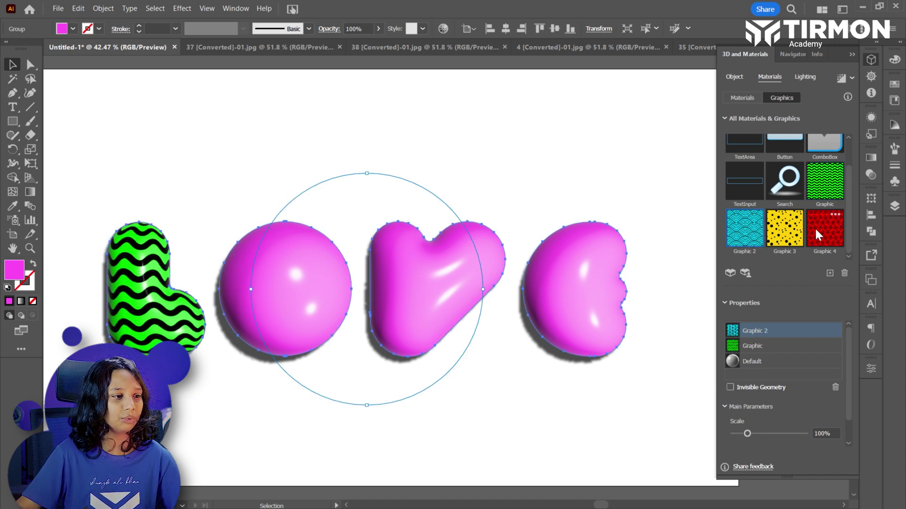
pyautogui.moveTo(398, 291); pyautogui.dragTo(464, 294)
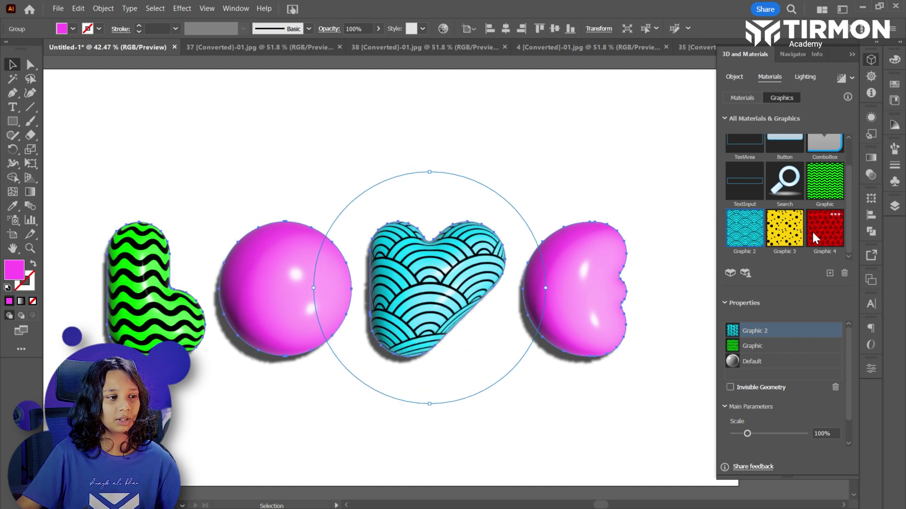
pyautogui.click(796, 236)
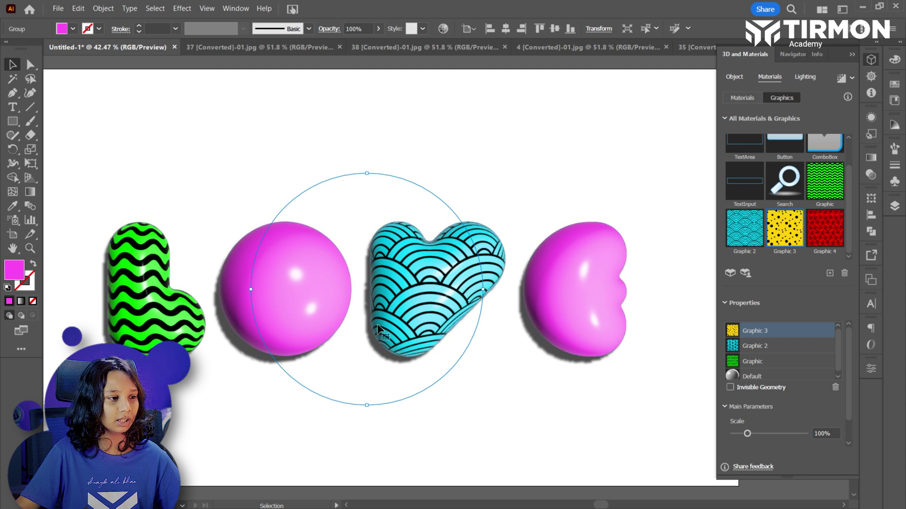
pyautogui.moveTo(426, 324); pyautogui.dragTo(338, 329)
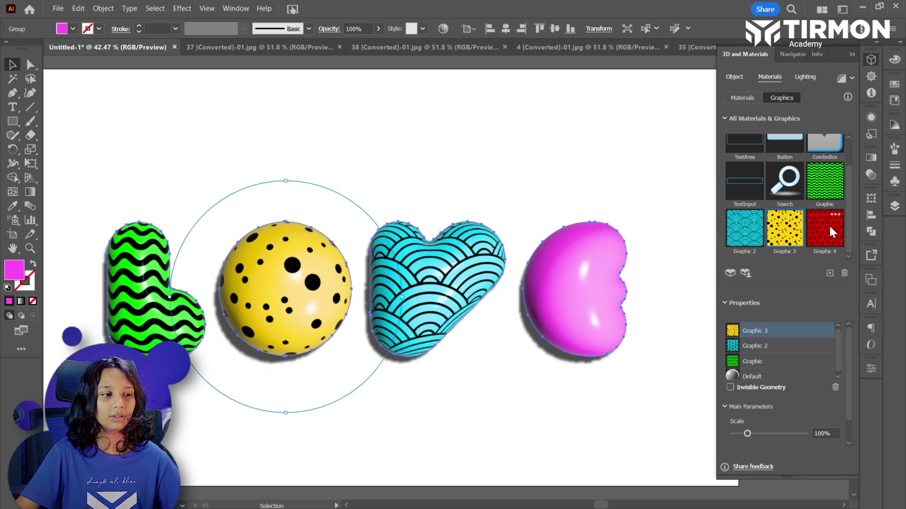
pyautogui.moveTo(459, 336); pyautogui.dragTo(609, 315)
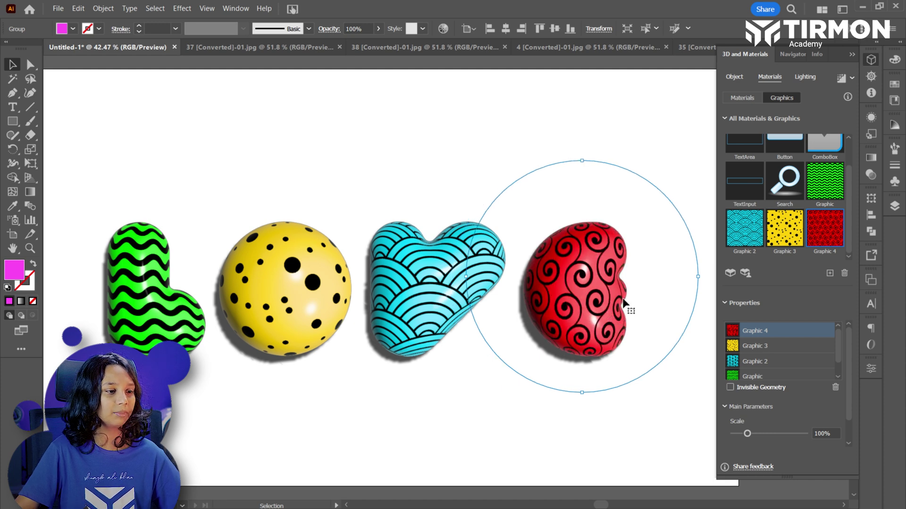
pyautogui.click(396, 137)
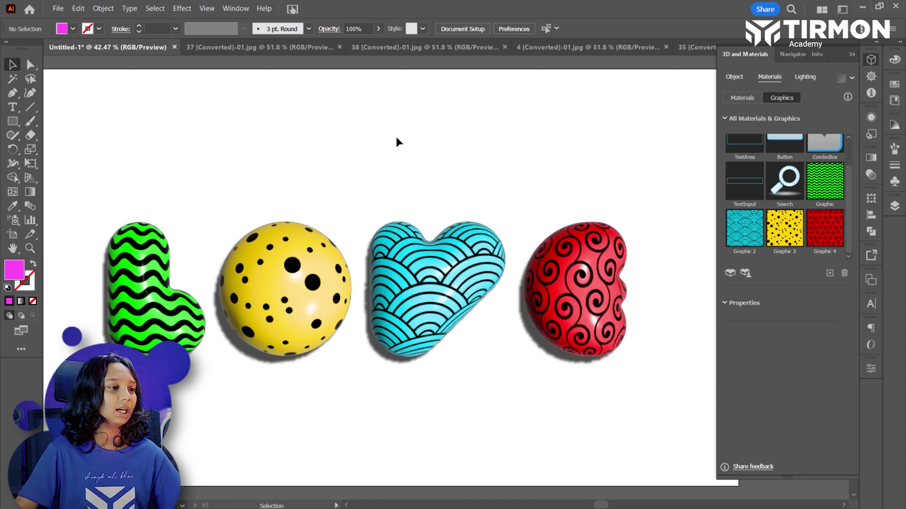
pyautogui.click(436, 255)
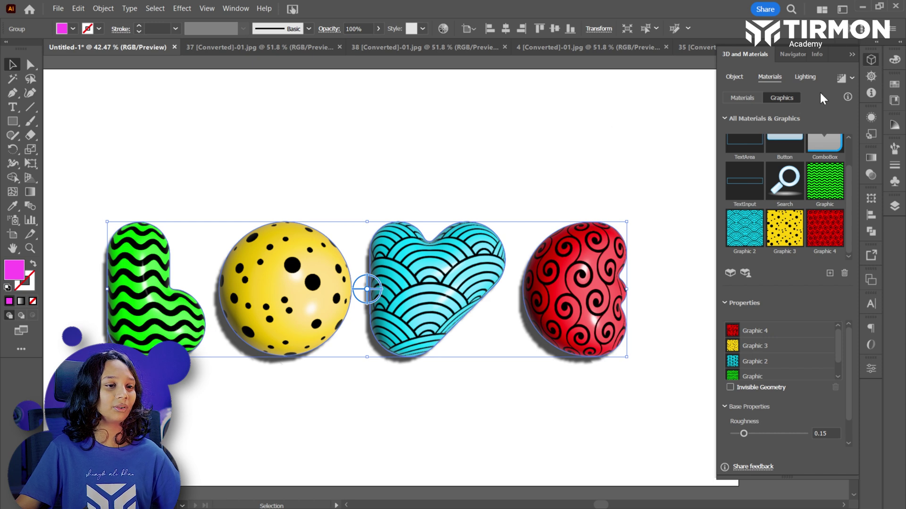
# - Render the letters with ray tracing, close the 3D panel and reselect the LOVE group
pyautogui.click(842, 82)
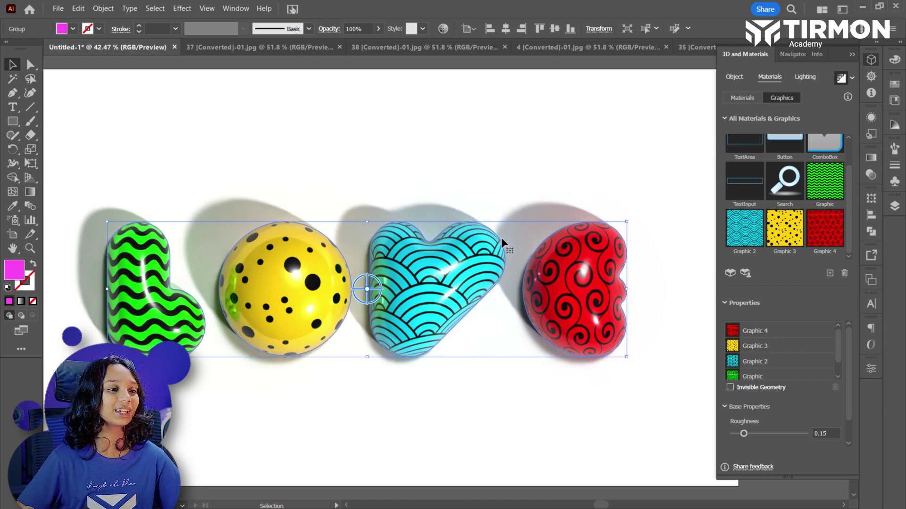
pyautogui.click(852, 55)
pyautogui.click(652, 181)
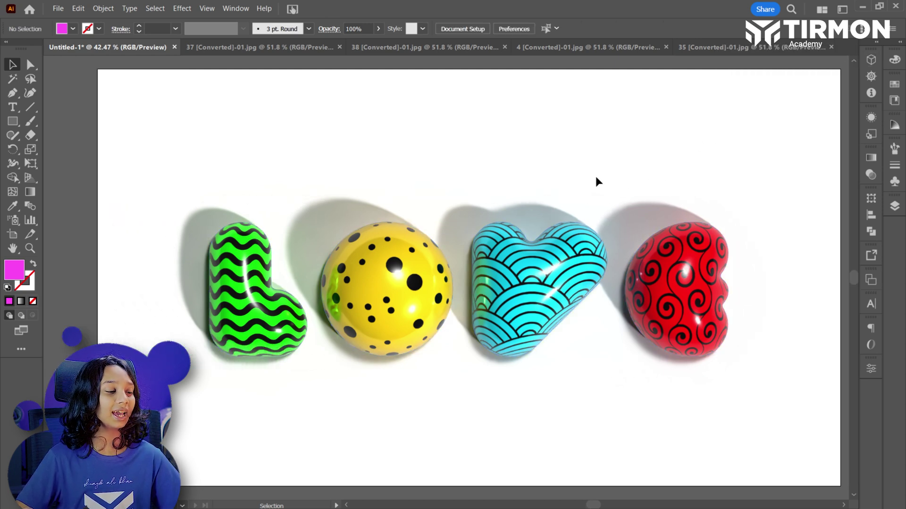
pyautogui.hscroll(2, 569, 176)
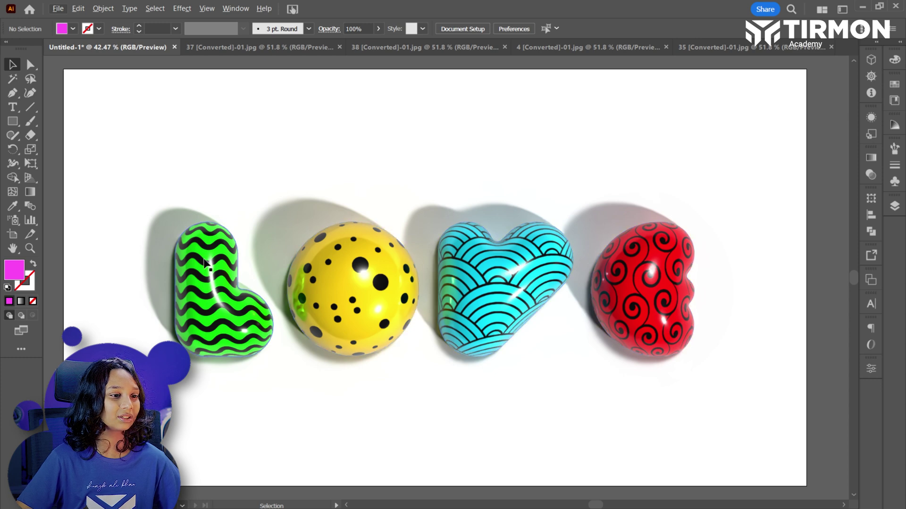
pyautogui.click(227, 278)
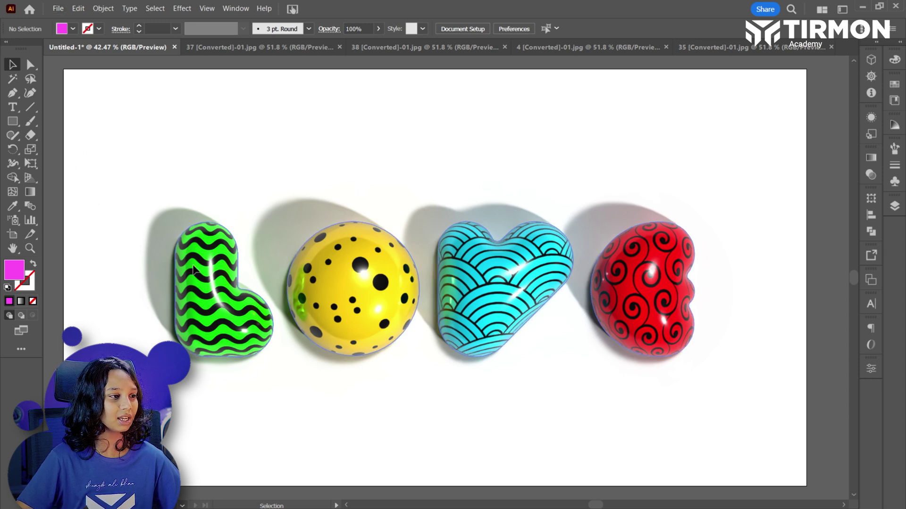
pyautogui.click(109, 7)
# - Expand the letters as an image, enlarge it slightly and centre it vertically on the artboard
pyautogui.click(149, 165)
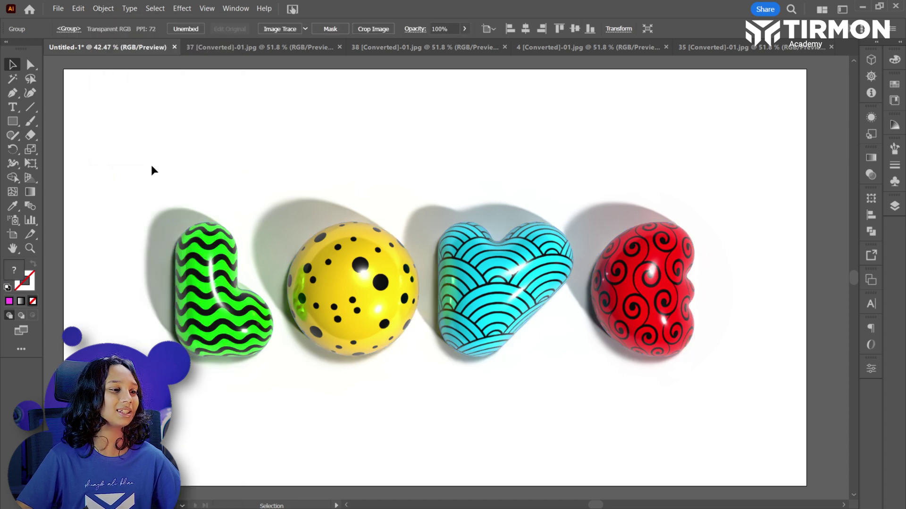
pyautogui.scroll(-1, 502, 303)
pyautogui.scroll(-1, 505, 303)
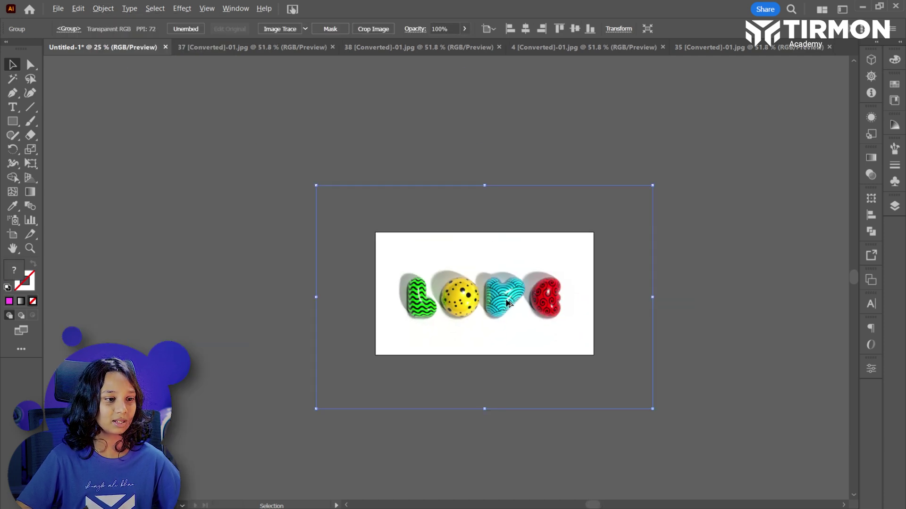
pyautogui.moveTo(654, 299); pyautogui.dragTo(668, 300)
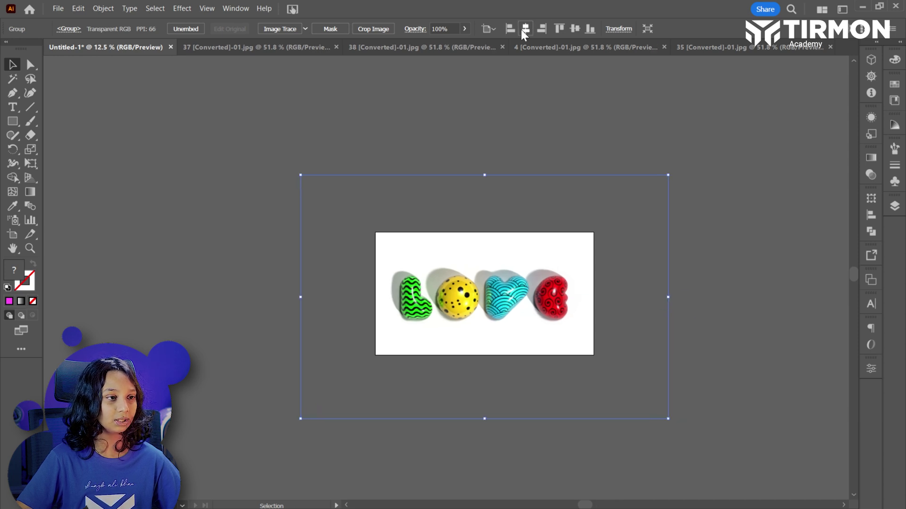
pyautogui.click(571, 30)
pyautogui.click(527, 115)
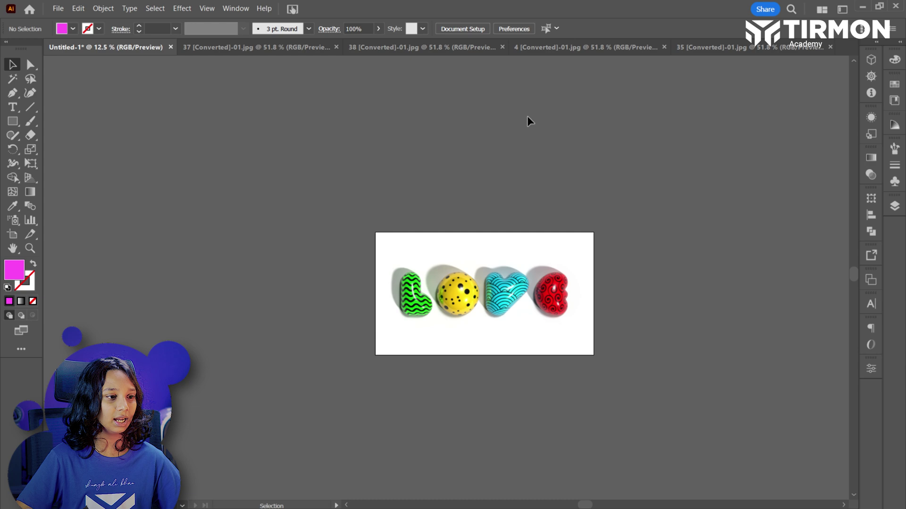